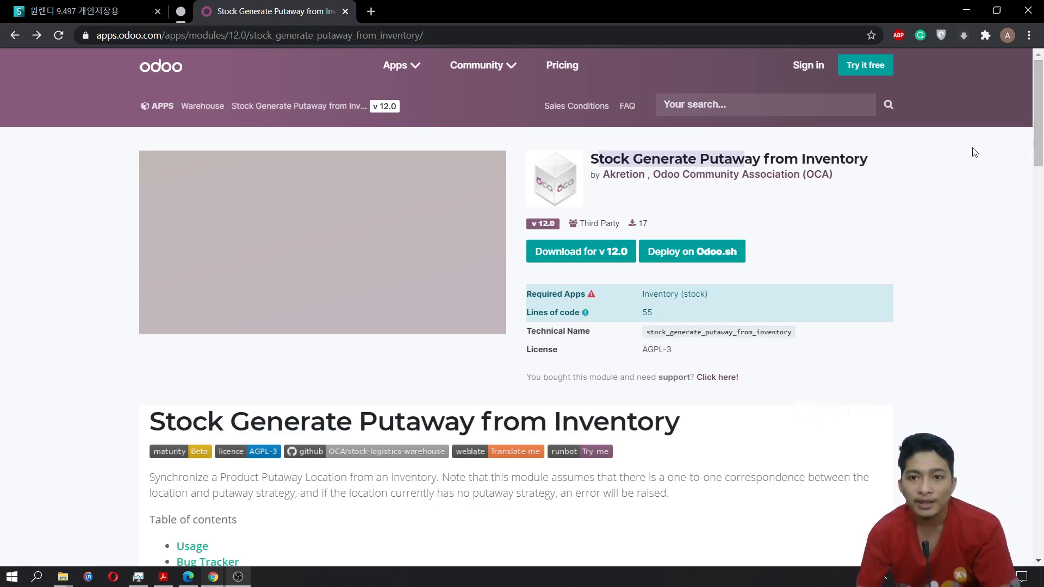
Examine the description and usage notes of the Stock Generate Putaway from Inventory module page.
left_click(657, 145)
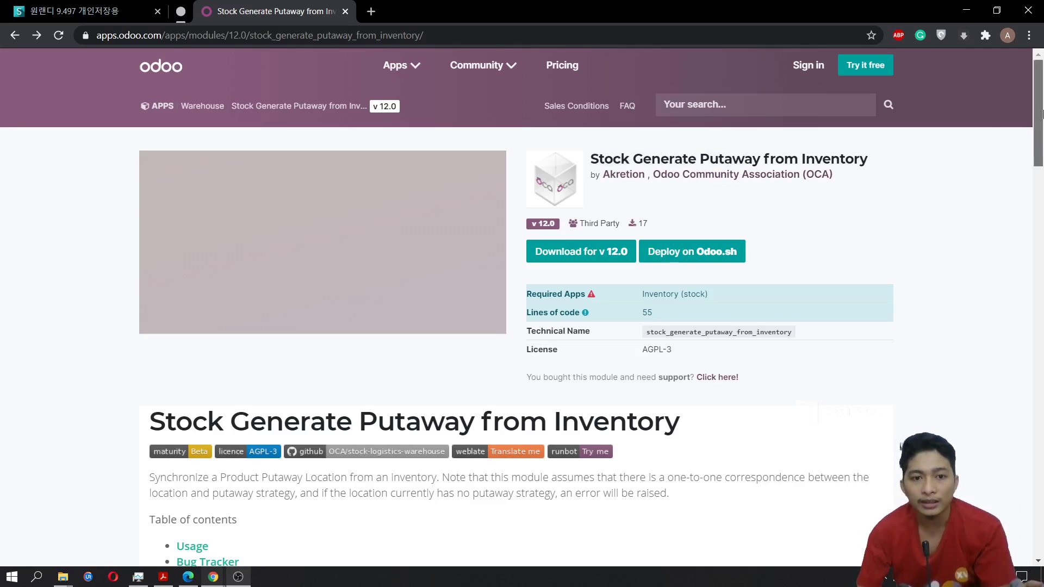
scroll(1022, 152, "down", 5)
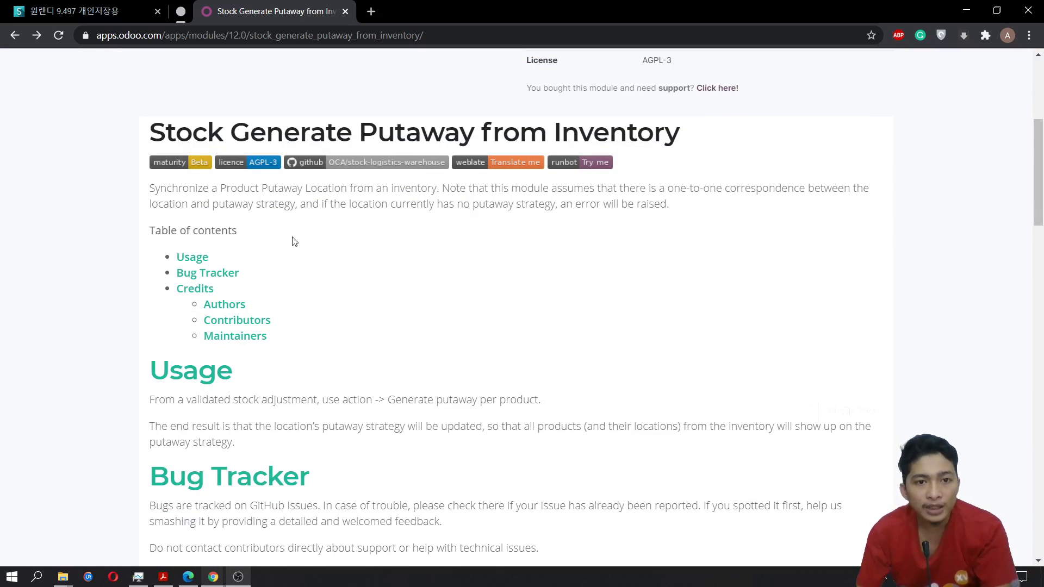
scroll(902, 190, "up", 5)
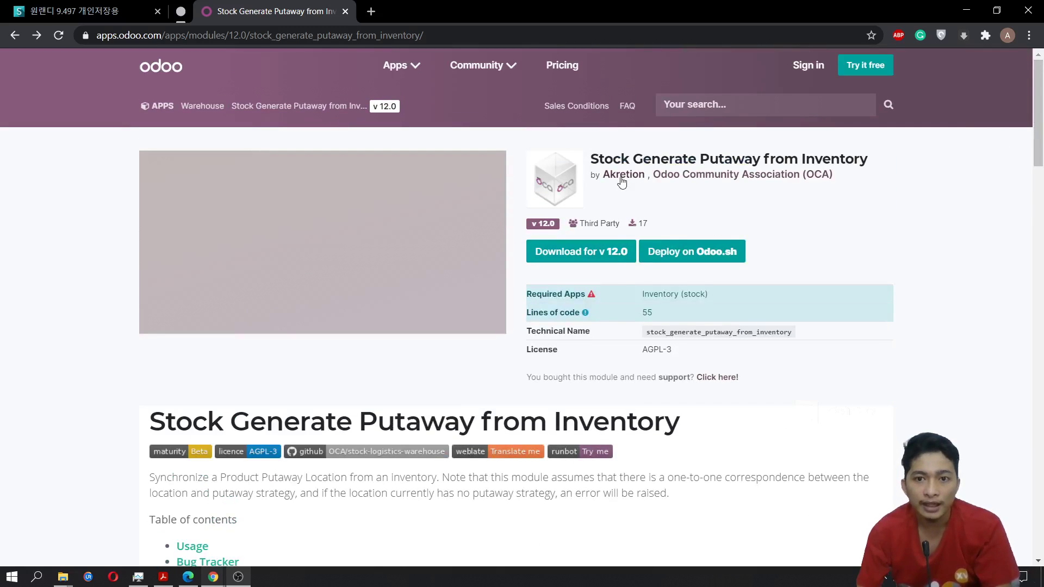
Switch to the two side-by-side browser windows showing the no-generate-putaway and generate-putaway Odoo databases.
left_click(188, 577)
mouse_move(213, 577)
left_click(308, 540)
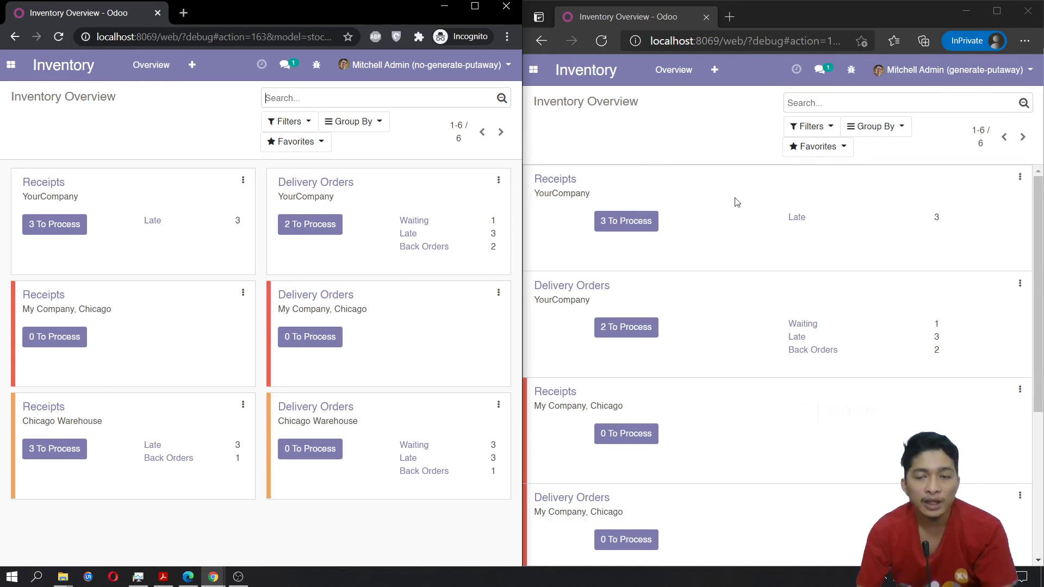
Open the Starting Inventory record from the inventory adjustments in both the generate-putaway and no-generate-putaway databases.
left_click(713, 69)
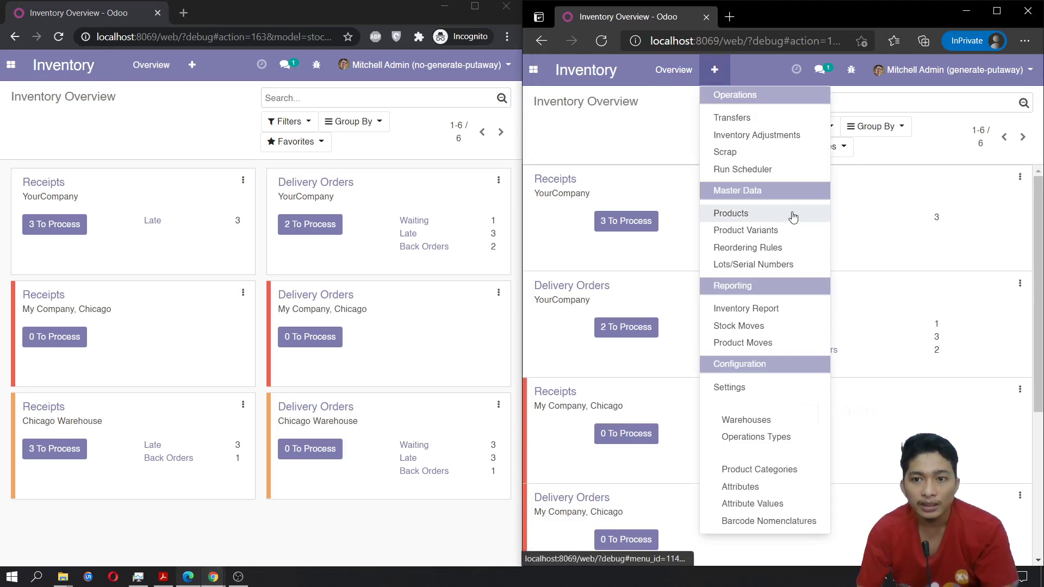
left_click(783, 135)
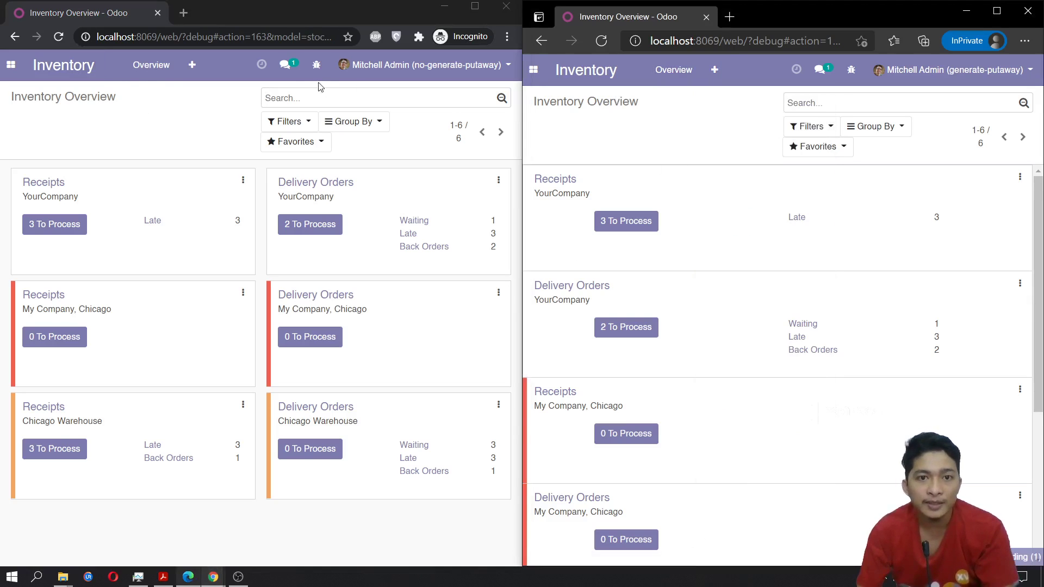
left_click(192, 64)
left_click(234, 128)
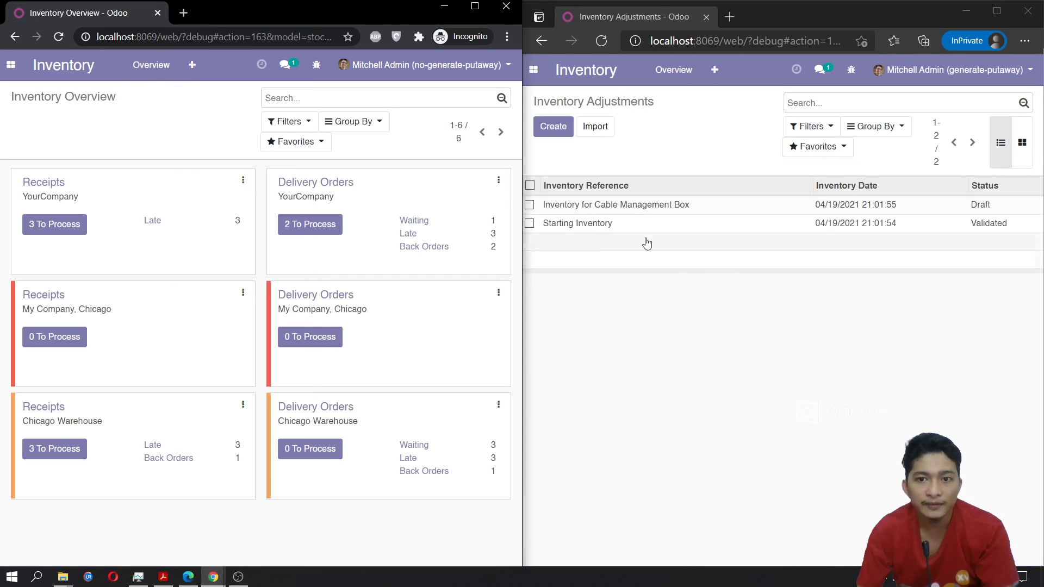
left_click(103, 218)
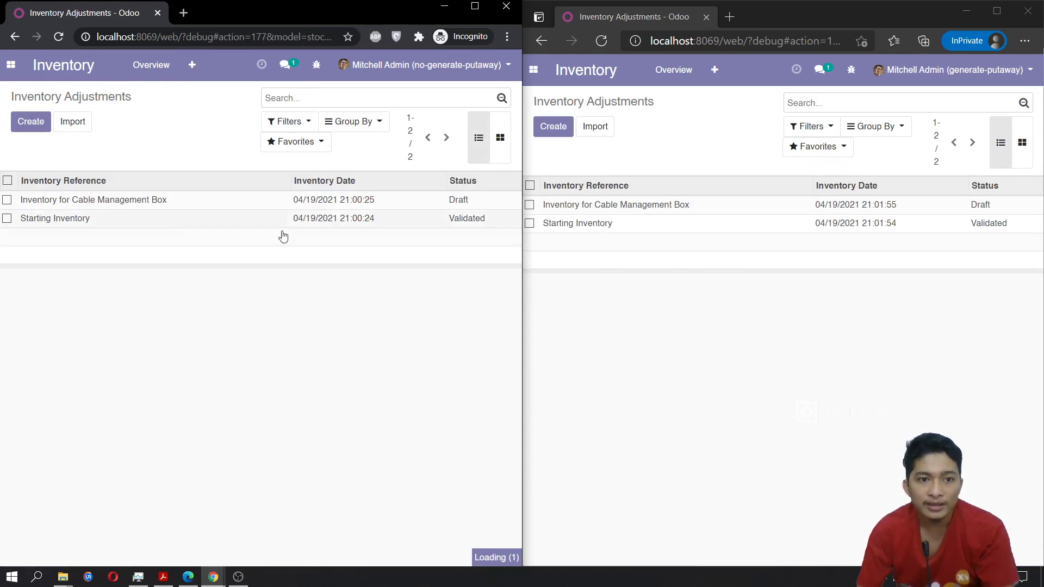
left_click(620, 227)
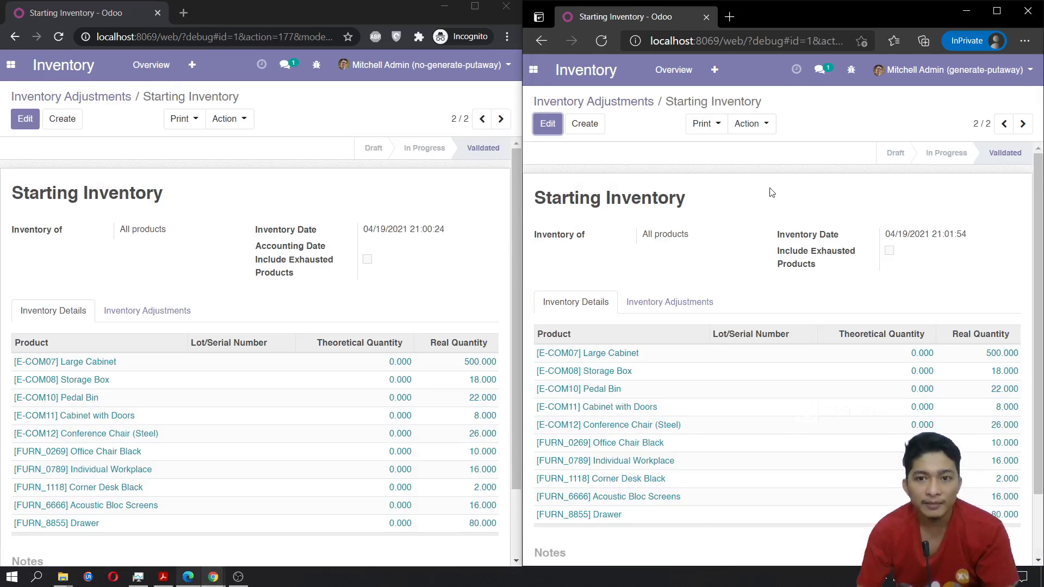
Compare the record actions in both databases and try to generate putaway strategies from Starting Inventory in the generate-putaway database.
left_click(239, 122)
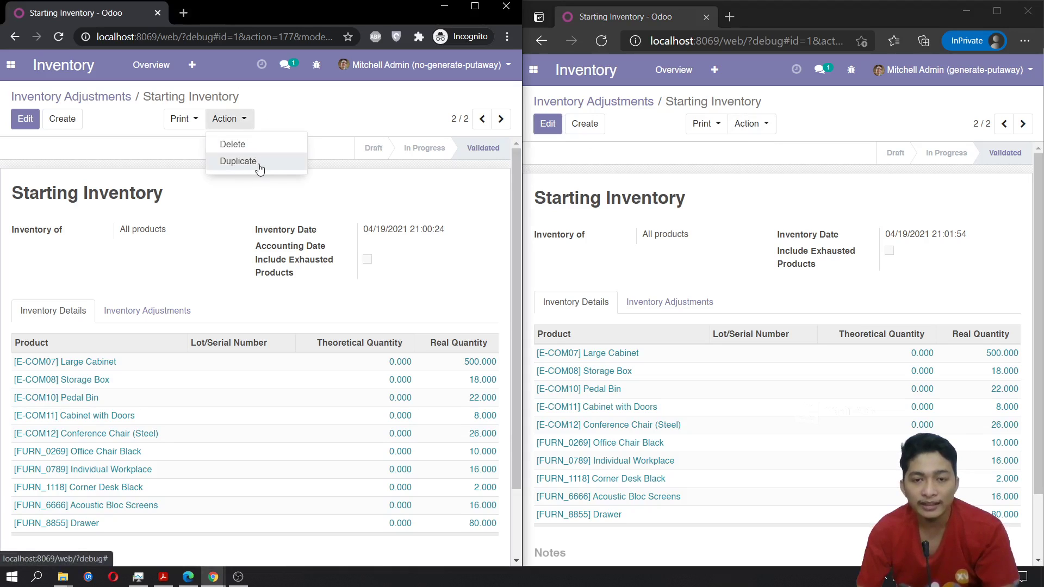
left_click(774, 128)
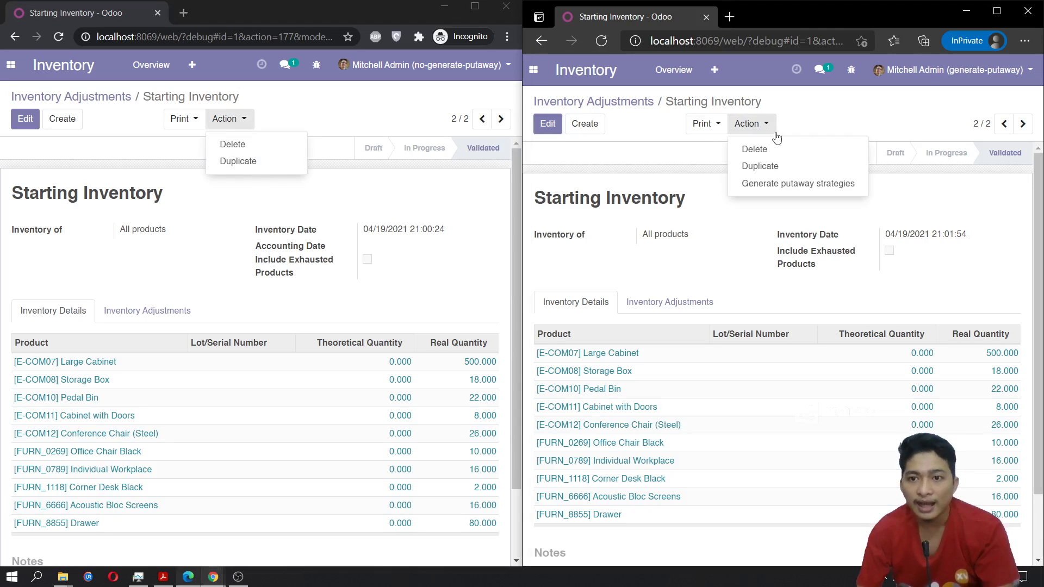
left_click(800, 185)
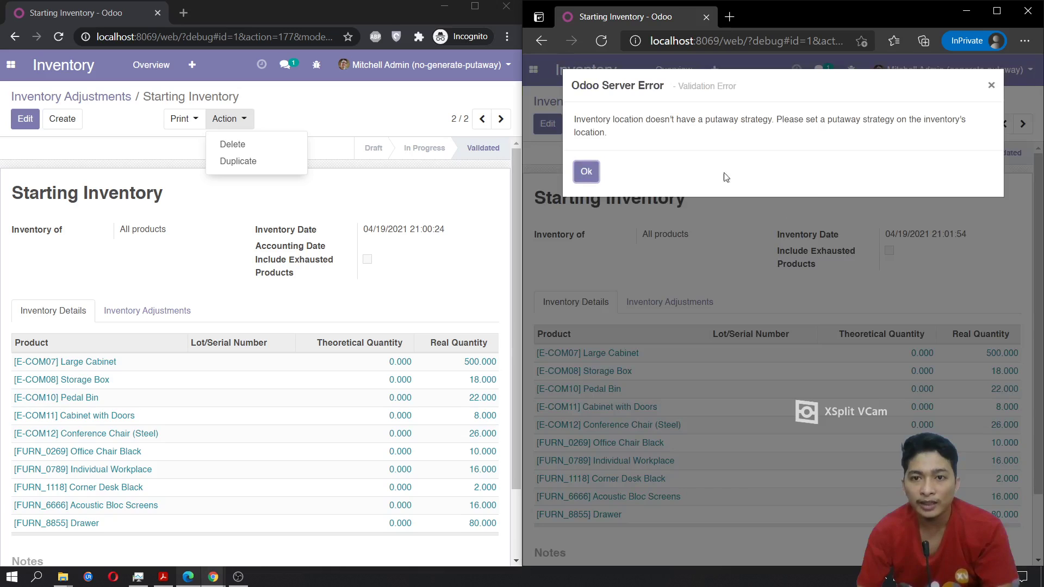
left_click_drag(592, 121, 710, 132)
left_click(759, 131)
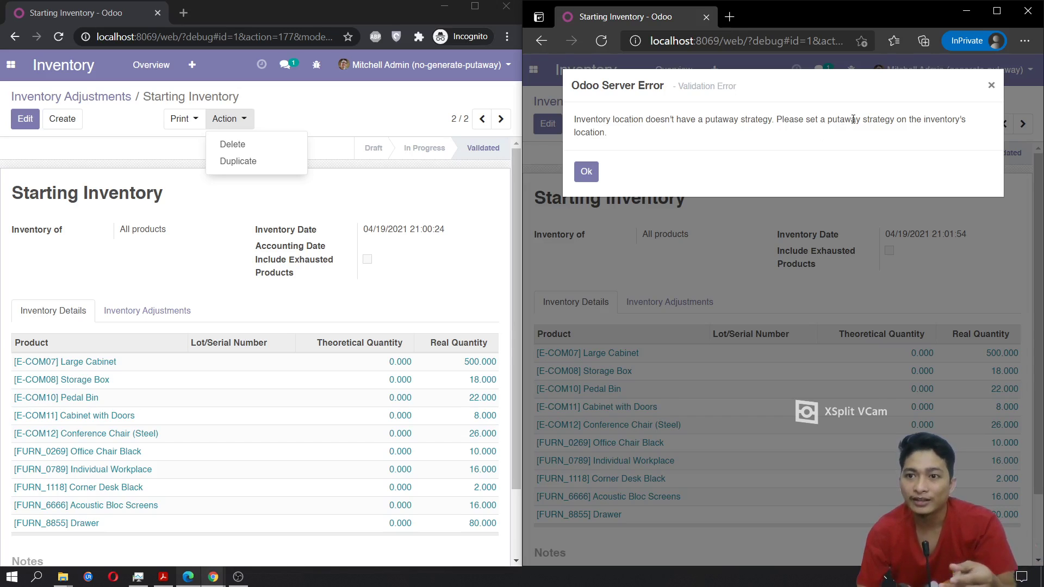
left_click(586, 172)
left_click(265, 120)
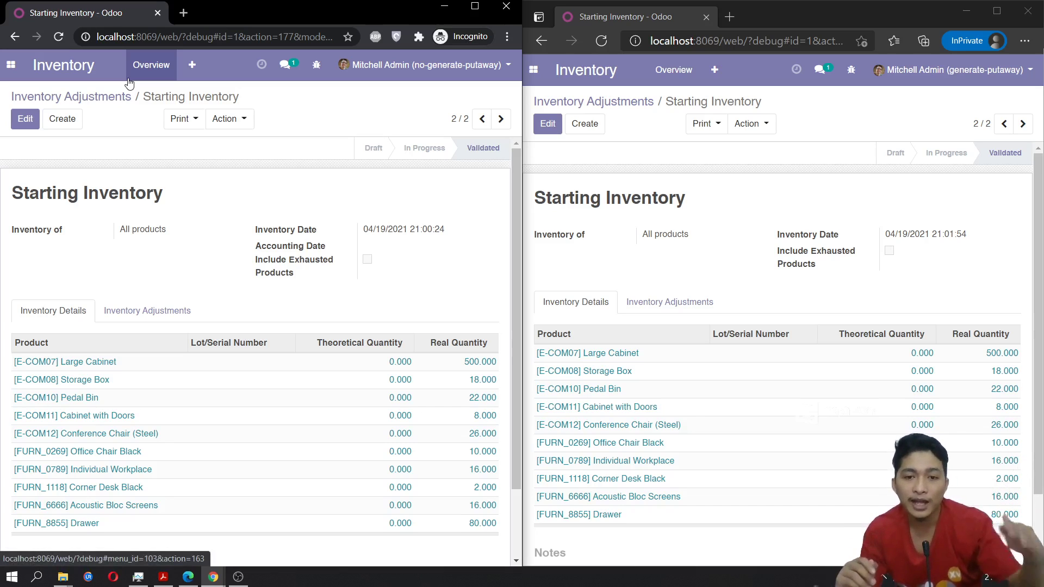
Open the Inventory configuration settings in both databases.
left_click(151, 65)
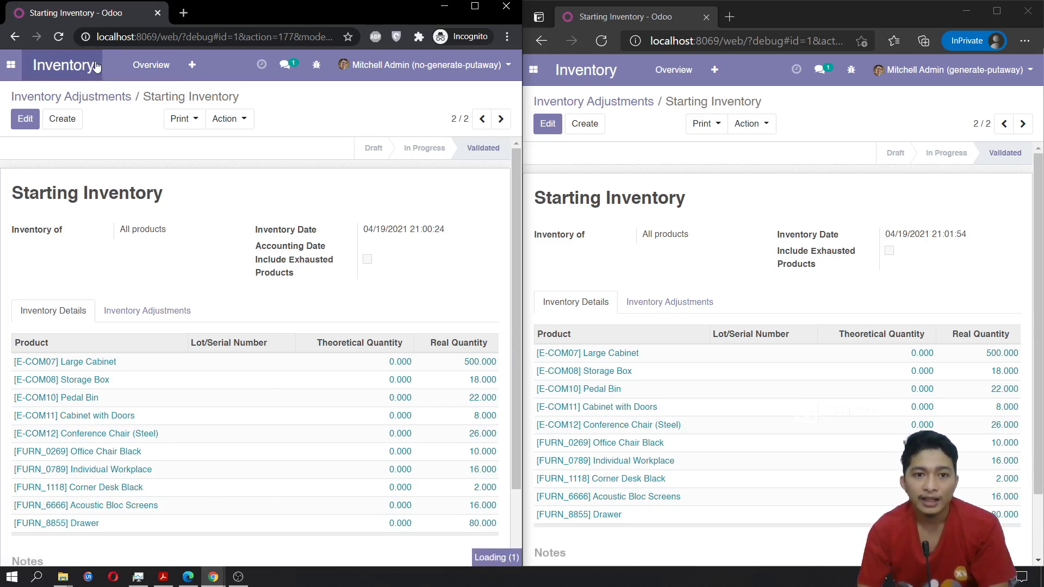
left_click(192, 65)
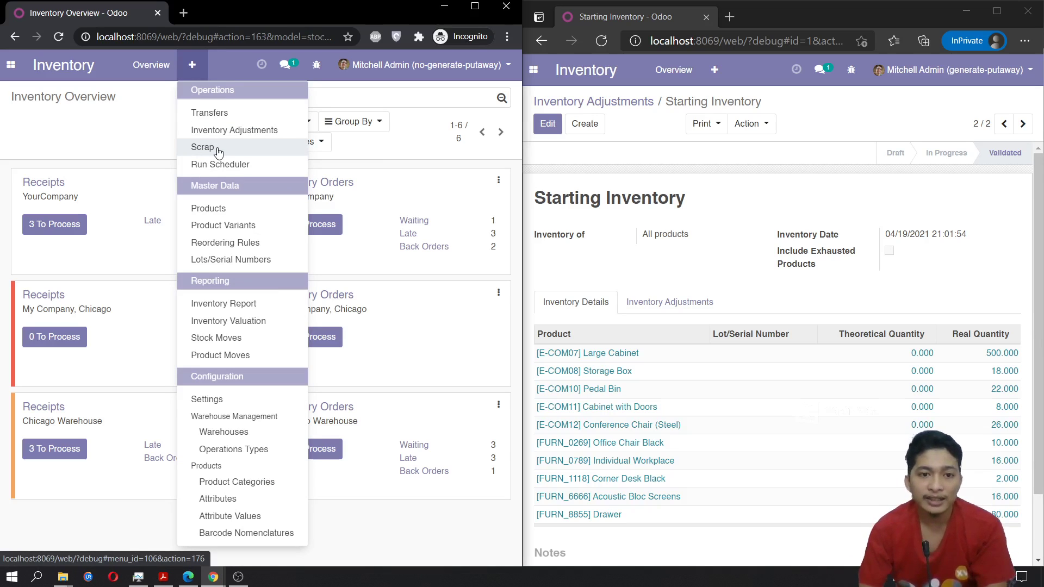
left_click(229, 400)
left_click(714, 70)
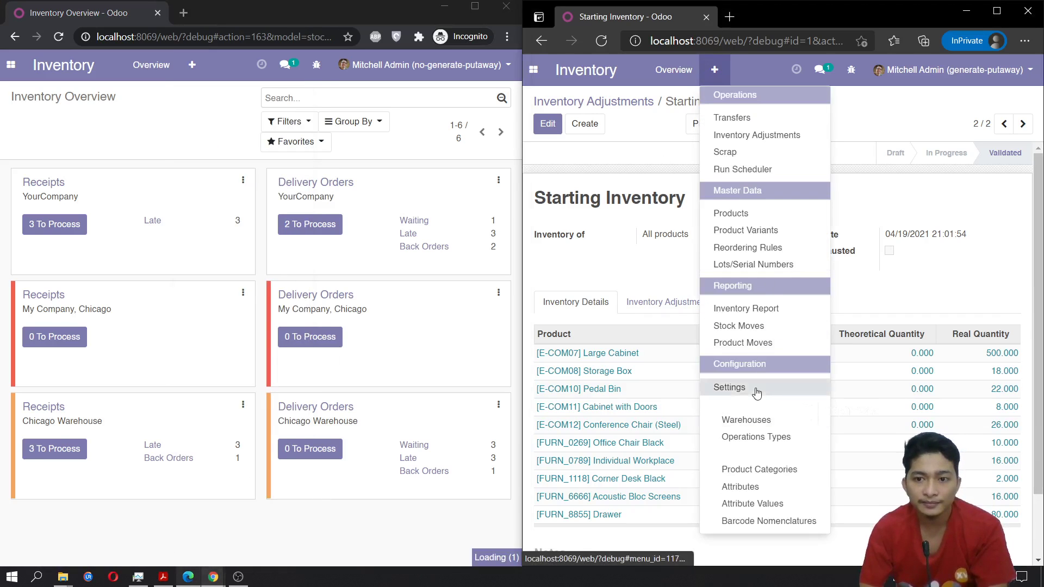
left_click(756, 393)
left_click(192, 65)
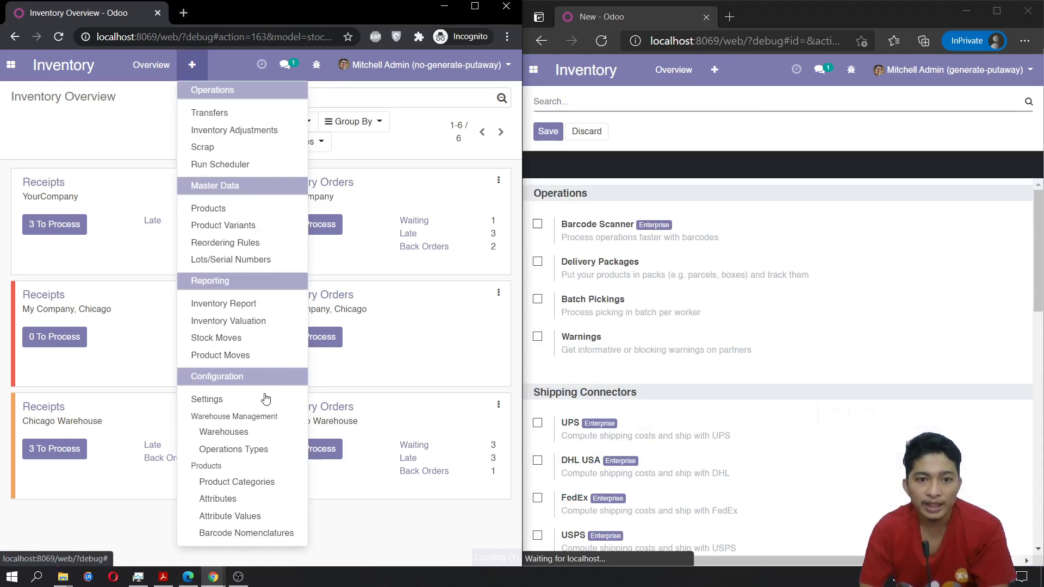
Enable Storage Locations and Multi-Step Routes in the no-generate-putaway database's Warehouse settings and save them.
scroll(462, 239, "down", 10)
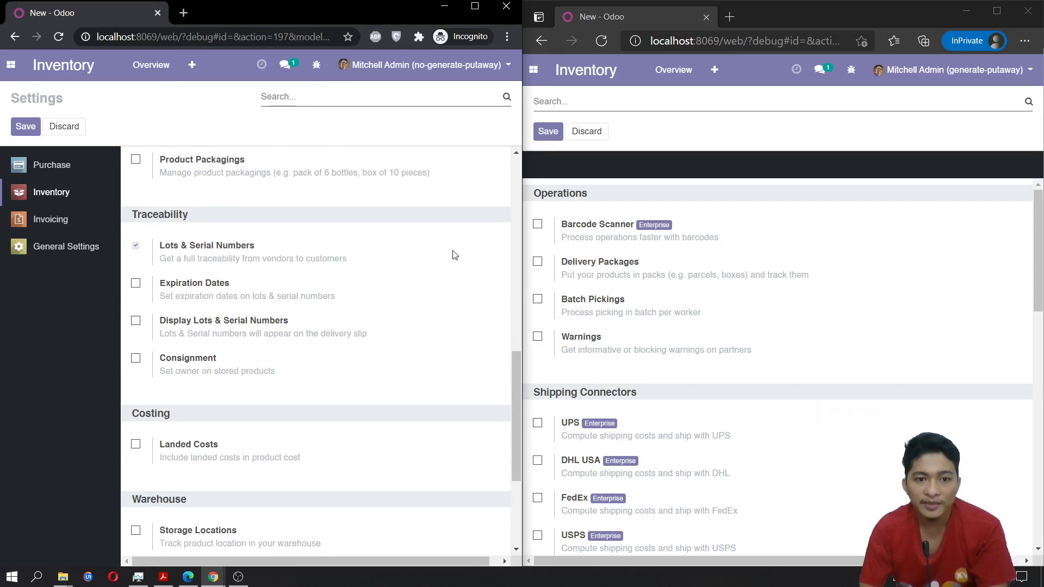
scroll(258, 331, "up", 4)
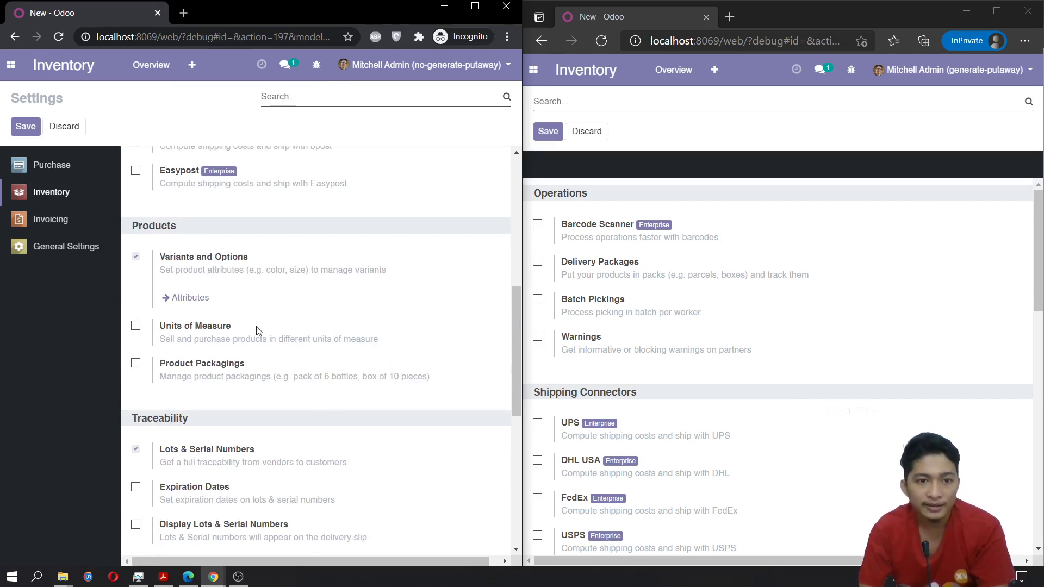
scroll(242, 336, "down", 8)
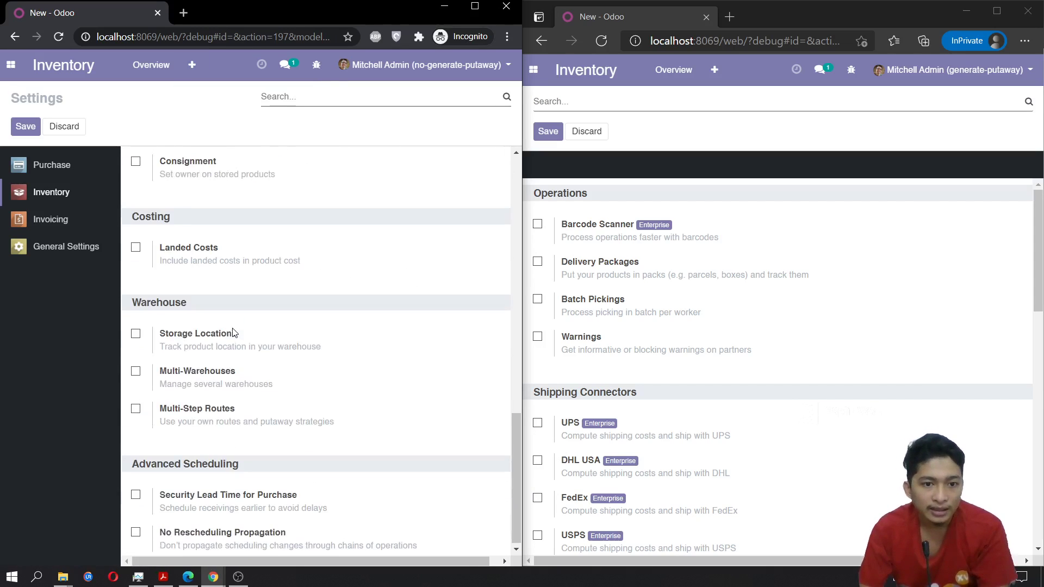
left_click(137, 333)
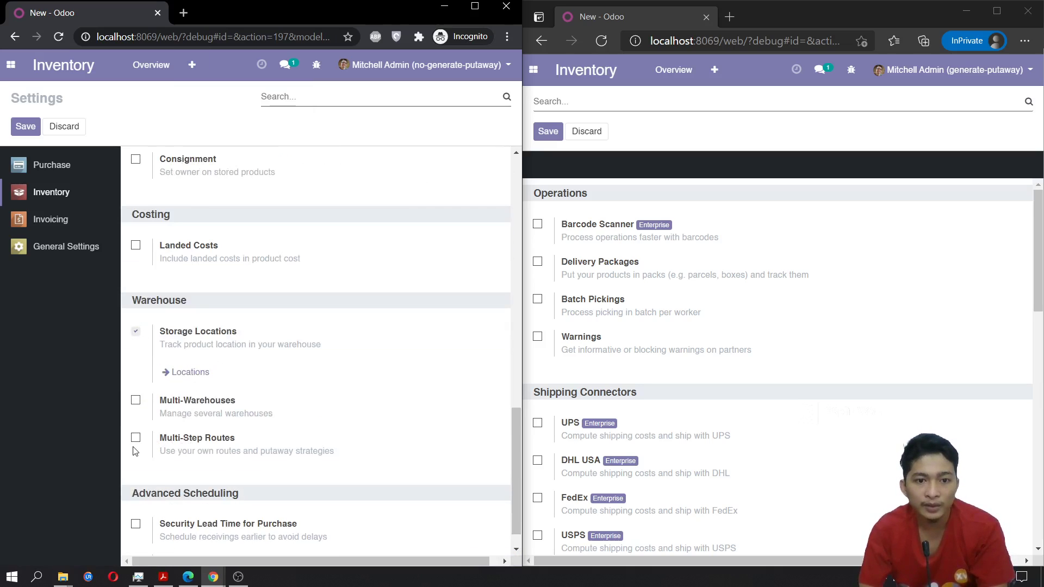
left_click(140, 441)
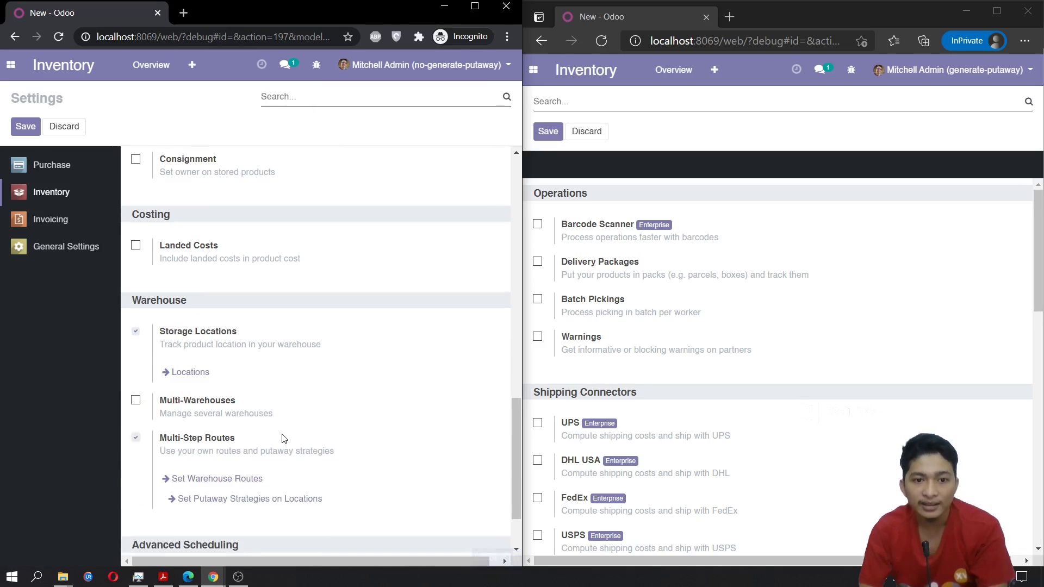
scroll(274, 435, "down", 2)
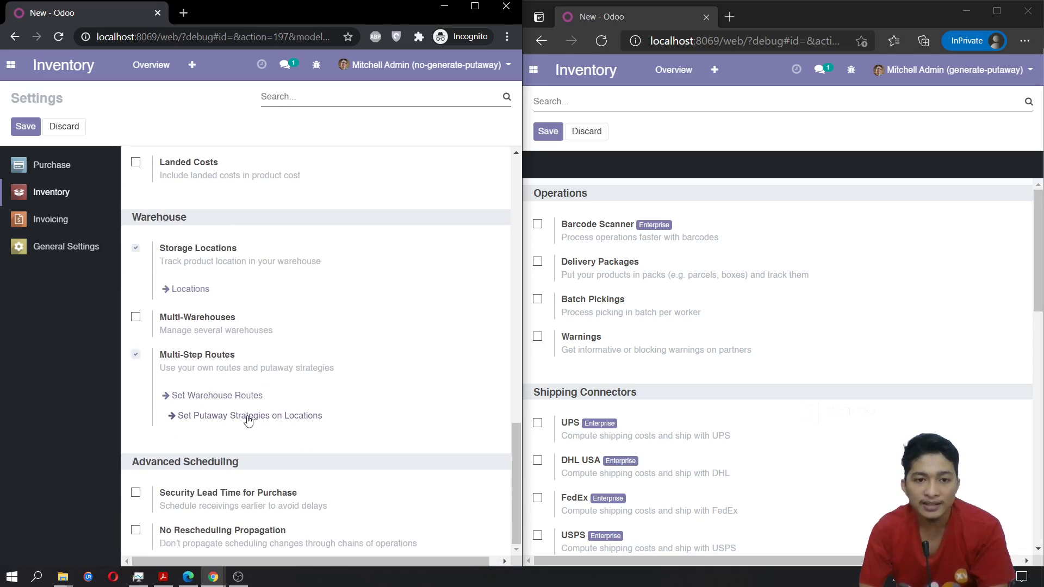
left_click(26, 126)
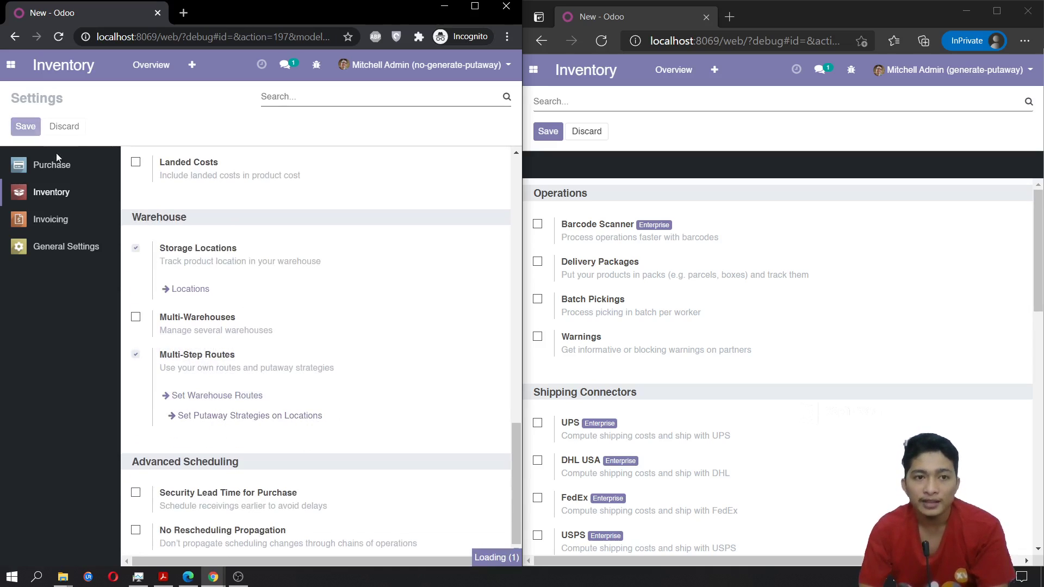
Enable Storage Locations and Multi-Step Routes in the generate-putaway database's Warehouse settings and save them.
scroll(652, 348, "down", 12)
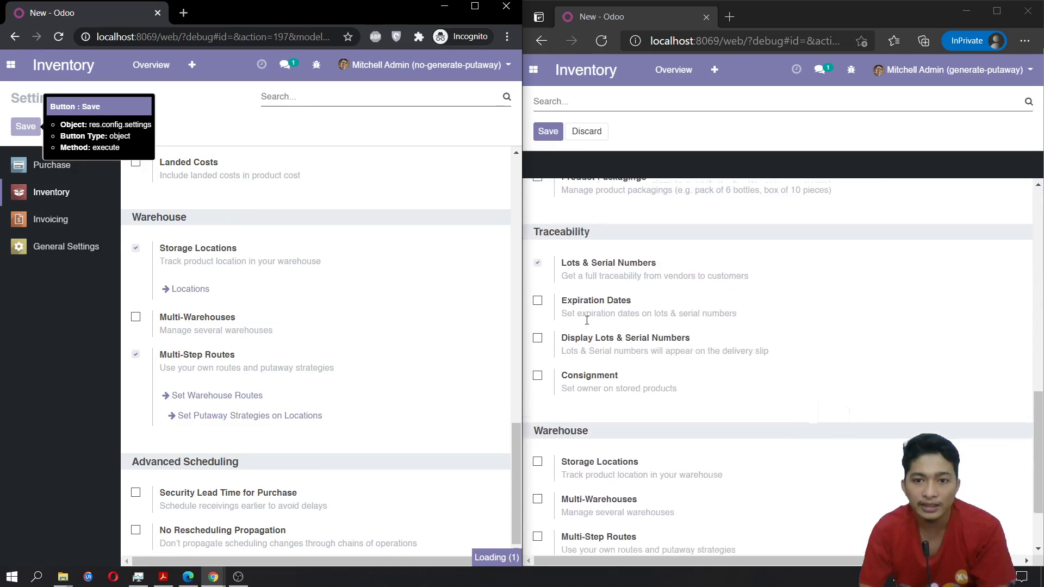
scroll(590, 326, "down", 2)
left_click(538, 369)
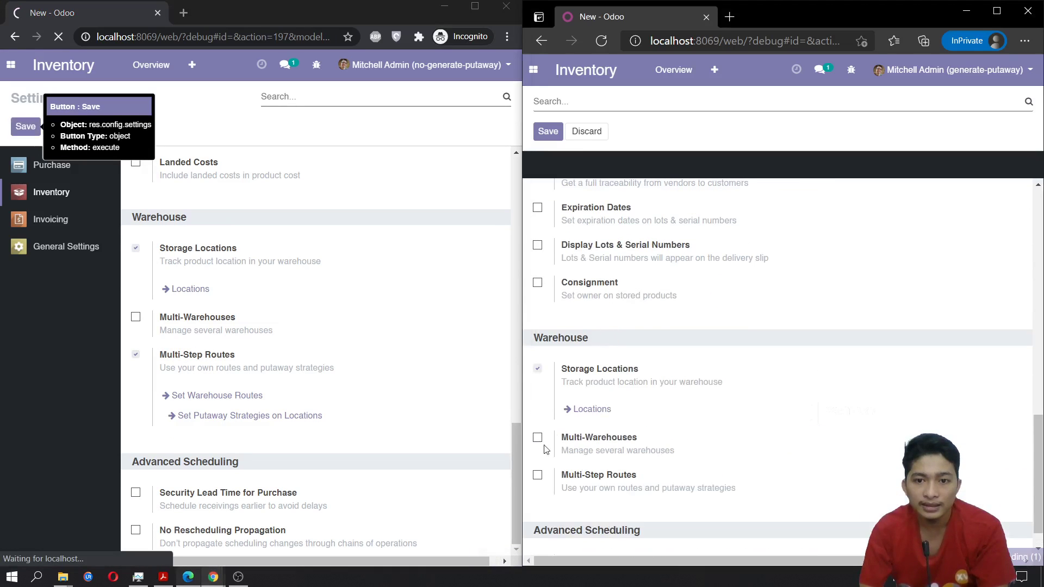
left_click(538, 475)
scroll(539, 472, "down", 1)
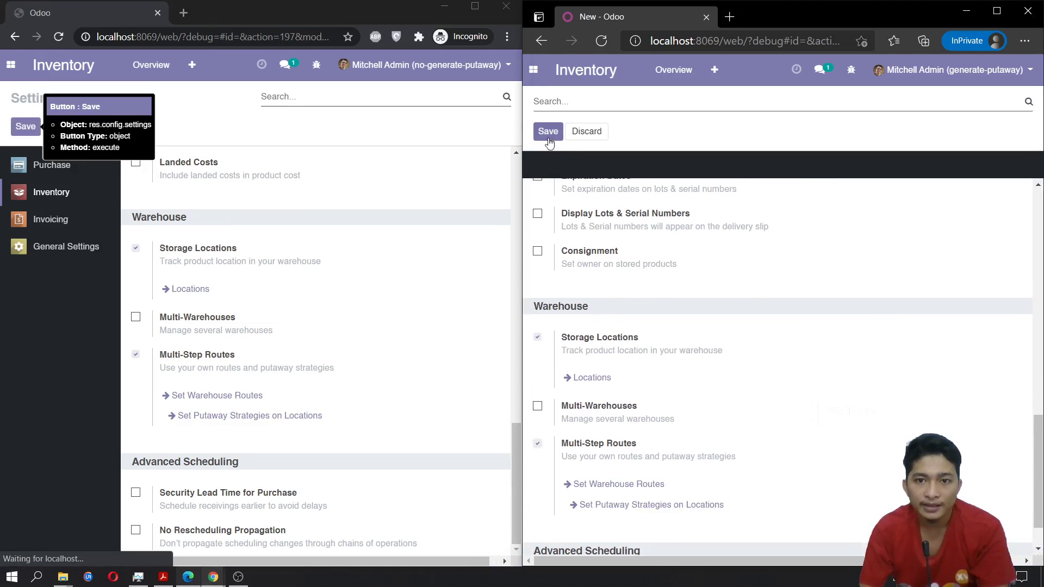
left_click(548, 132)
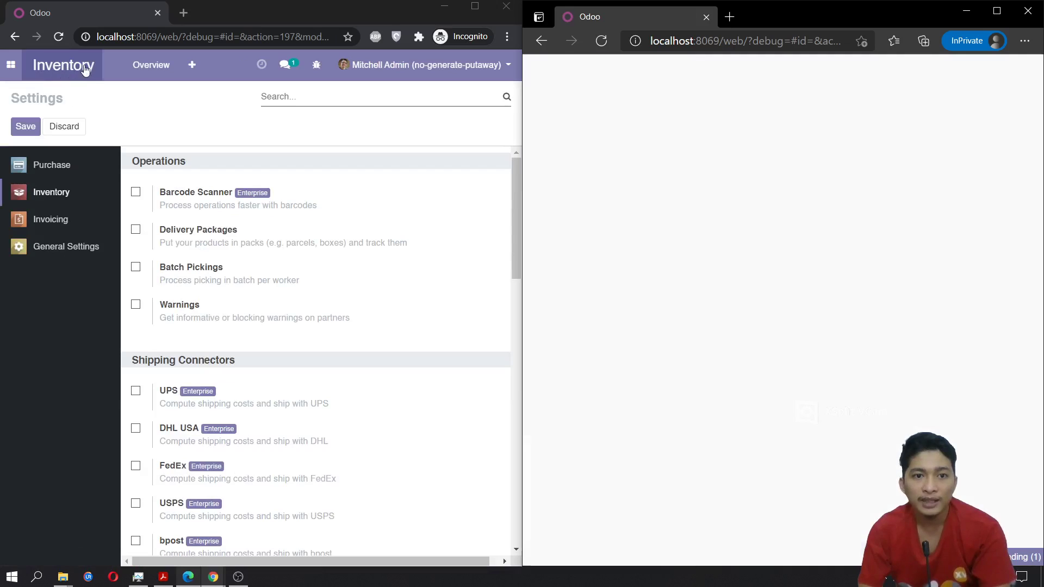
Open the WH/Stock location from the warehouse locations of the no-generate-putaway database.
scroll(279, 305, "down", 5)
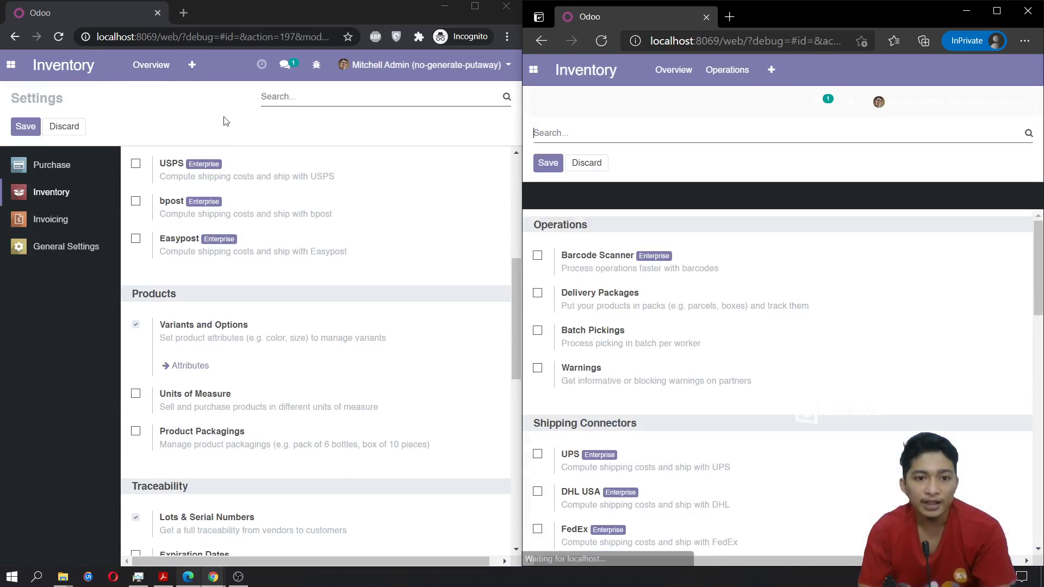
left_click(191, 65)
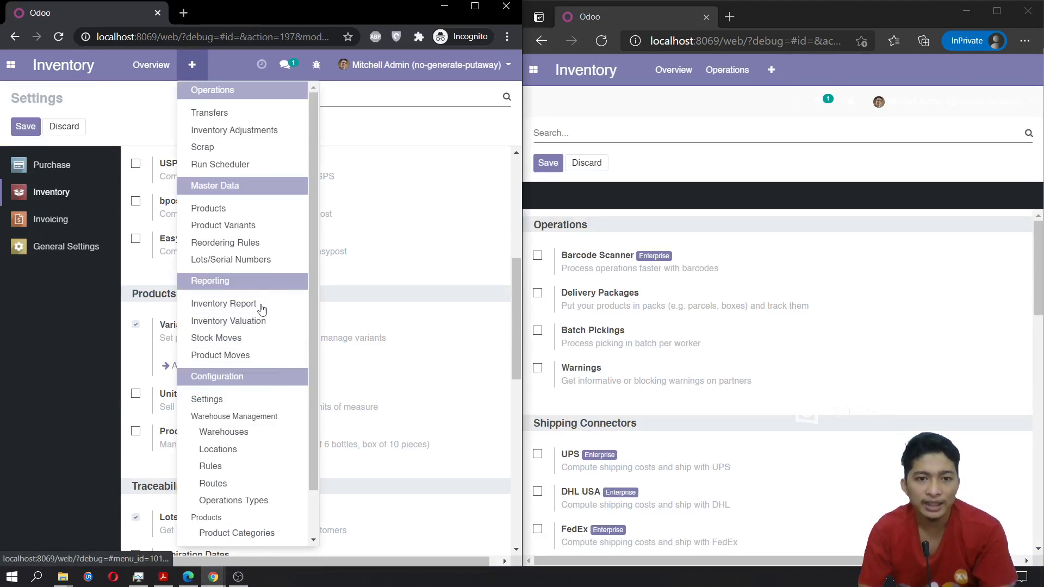
left_click(258, 455)
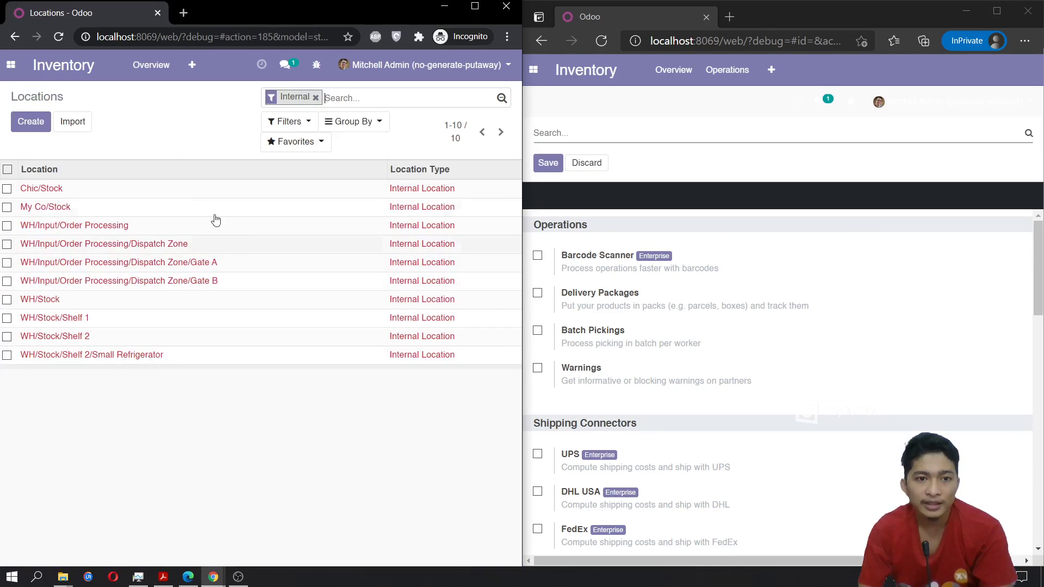
left_click(57, 304)
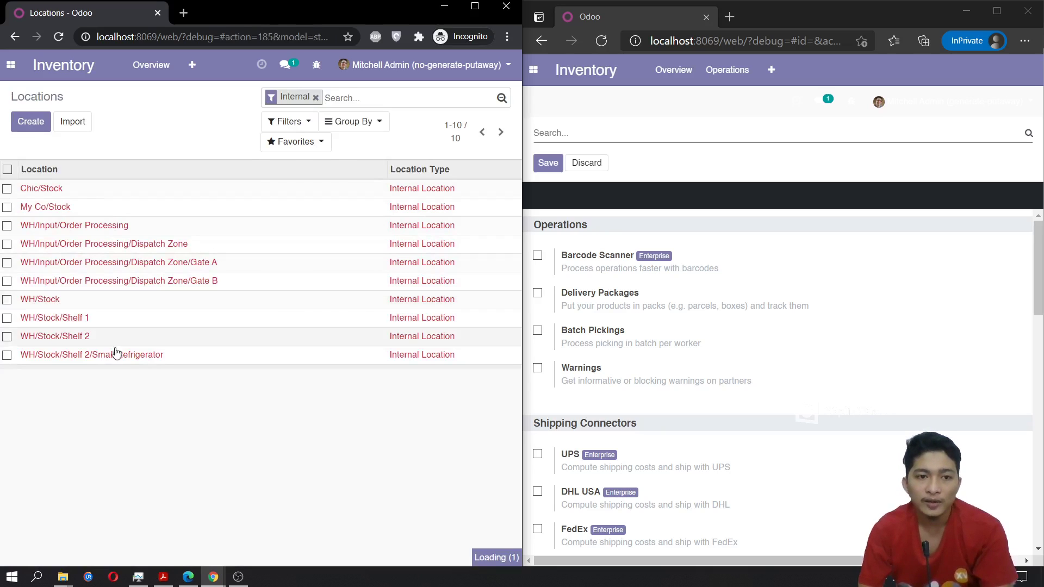
Edit the WH/Stock location and start creating a put away strategy named "Strategi 1" for it.
left_click(27, 120)
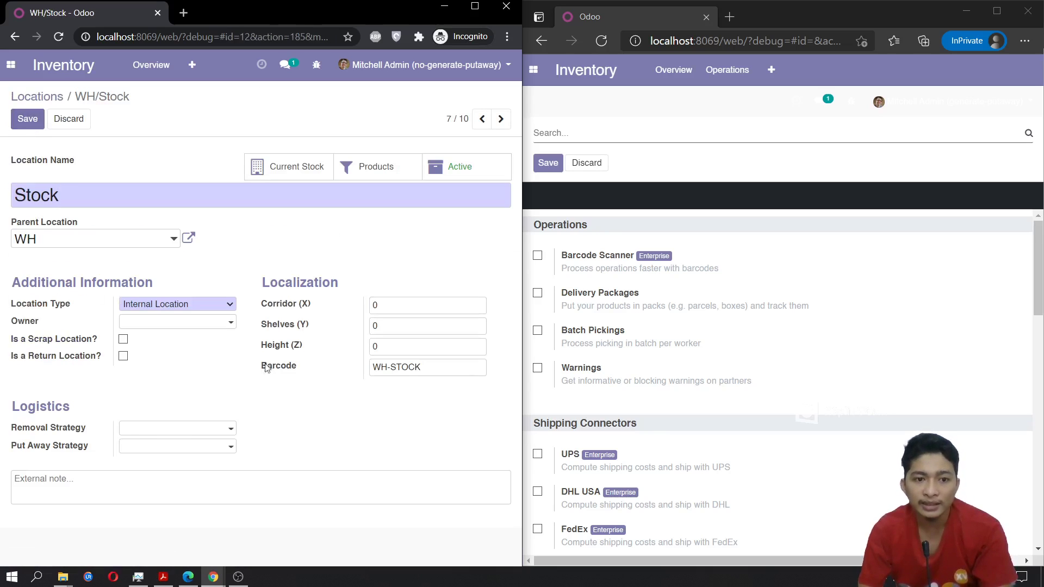
left_click(213, 449)
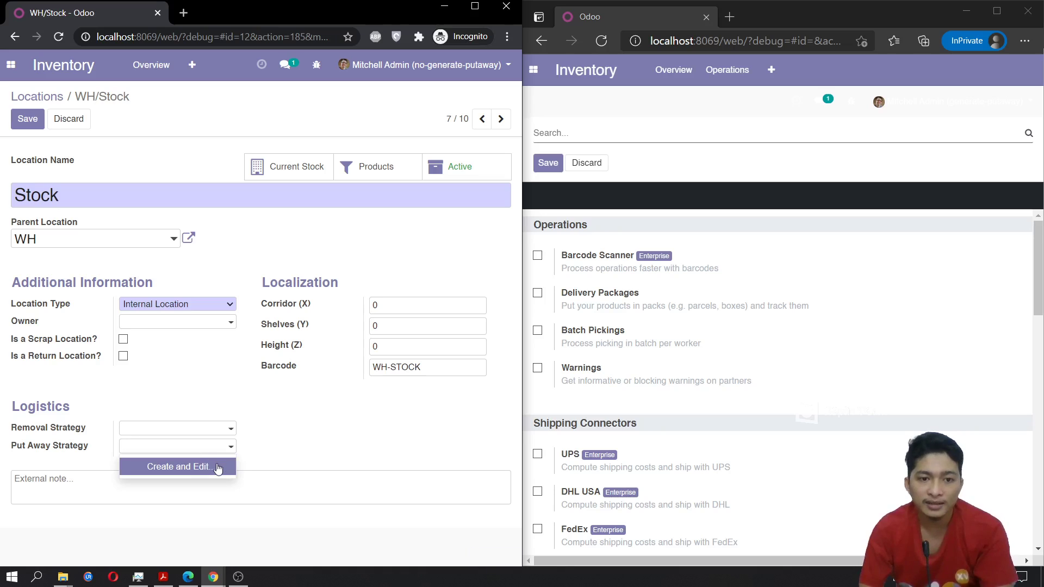
left_click(218, 468)
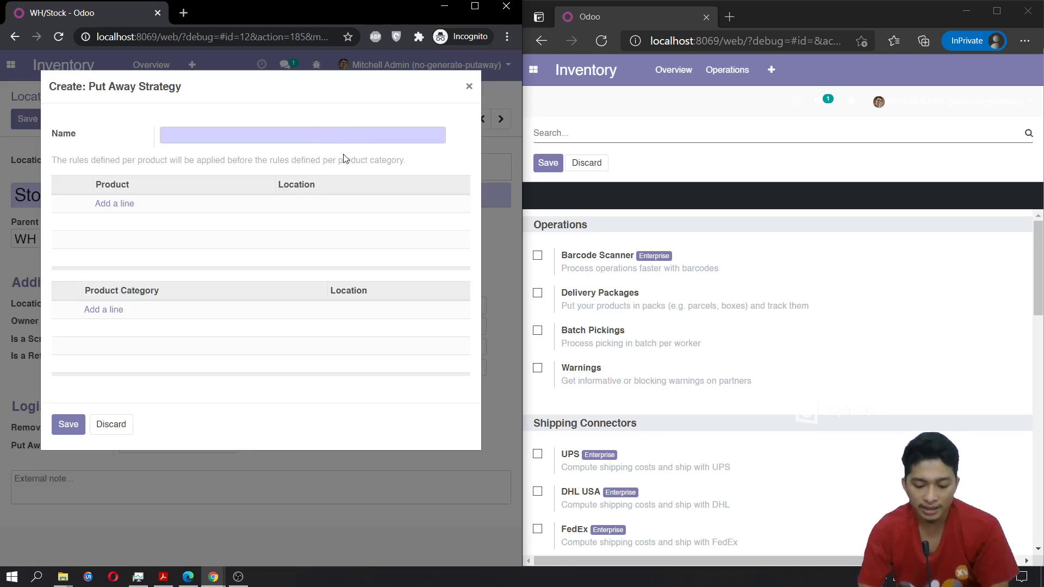
type("Strategi 1")
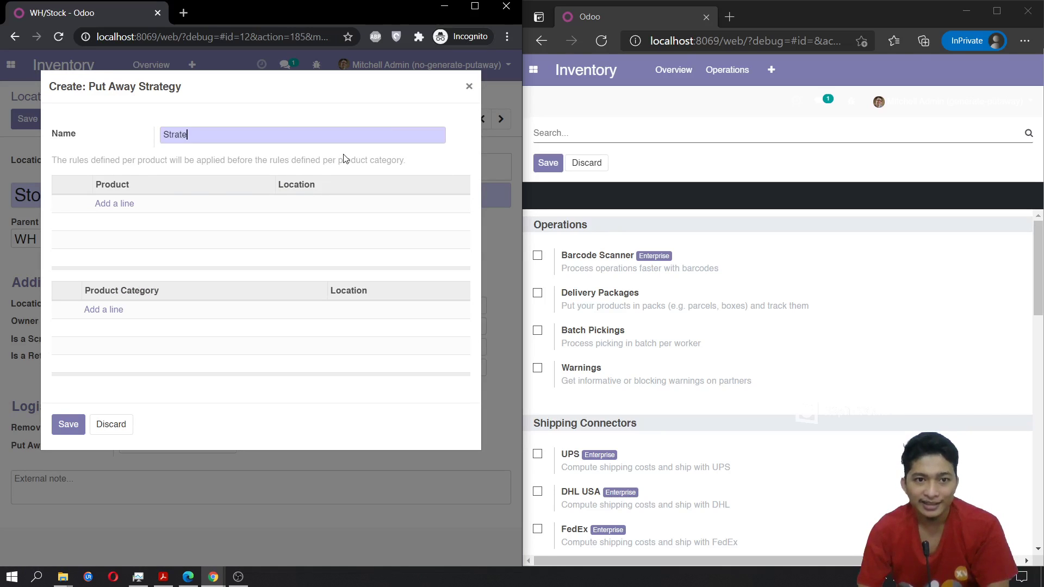
Add a product rule to the strategy that puts [E-COM07] Large Cabinet in WH/Stock/Shelf 1.
left_click(123, 204)
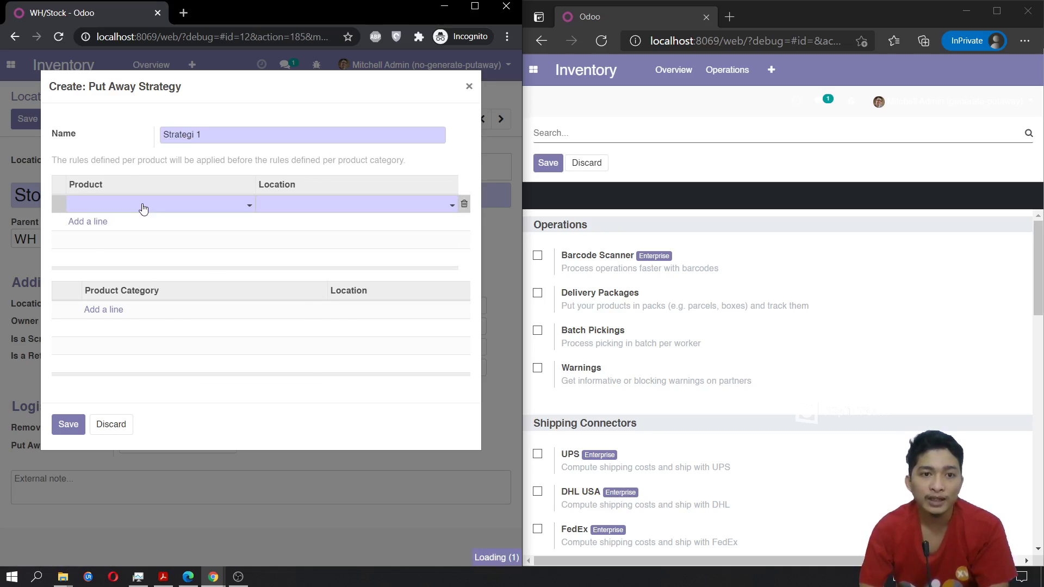
left_click(238, 262)
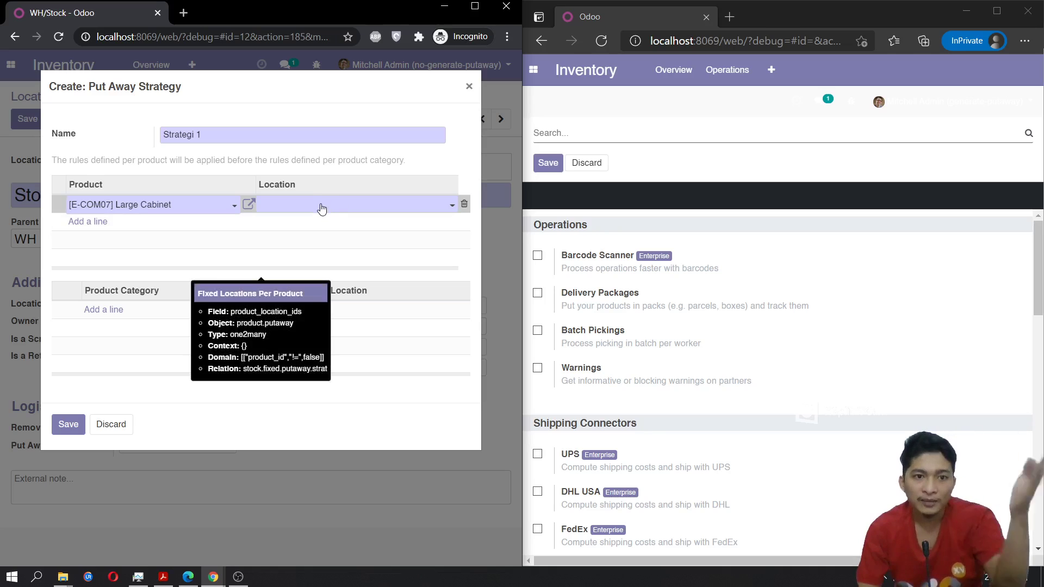
left_click(292, 209)
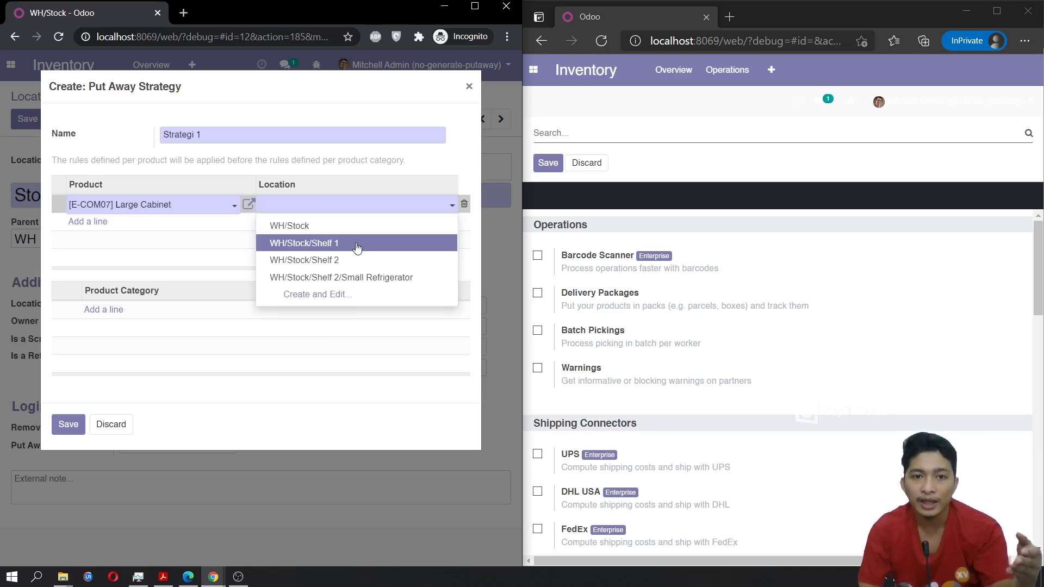
left_click(344, 243)
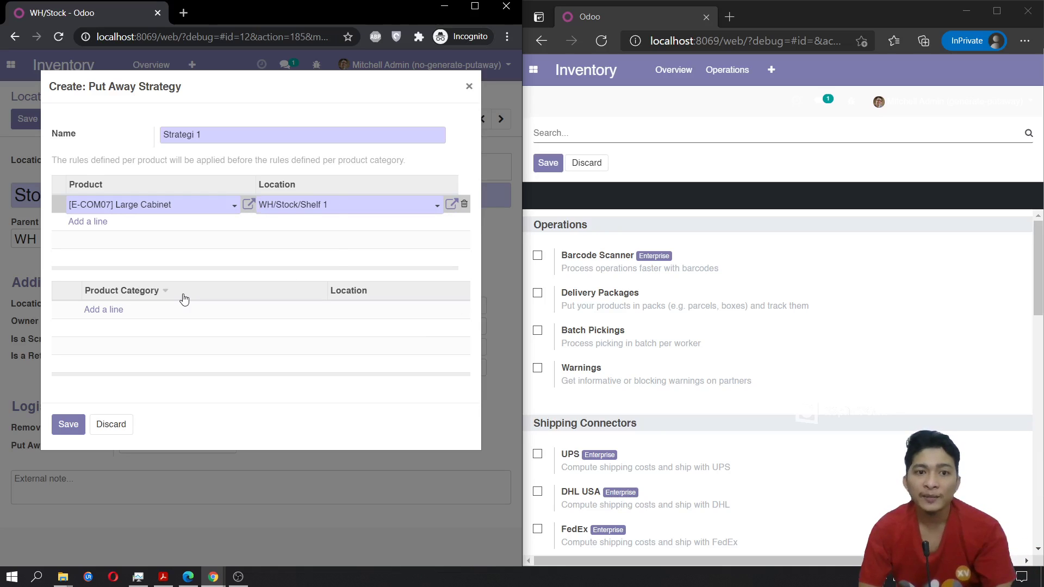
mouse_move(184, 300)
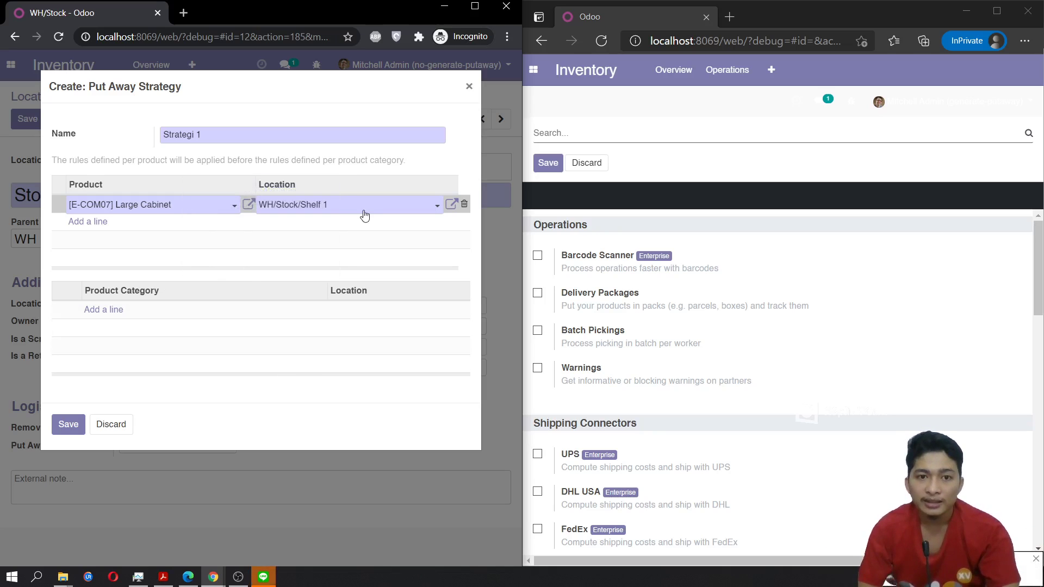
mouse_move(319, 257)
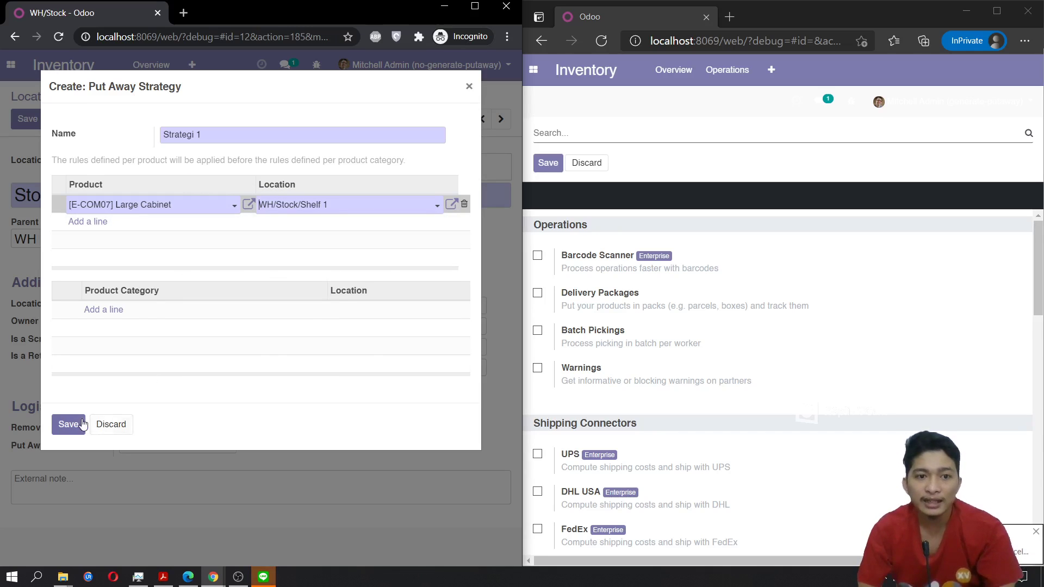
Save the put away strategy and the WH/Stock location that uses it.
left_click(68, 424)
left_click(888, 577)
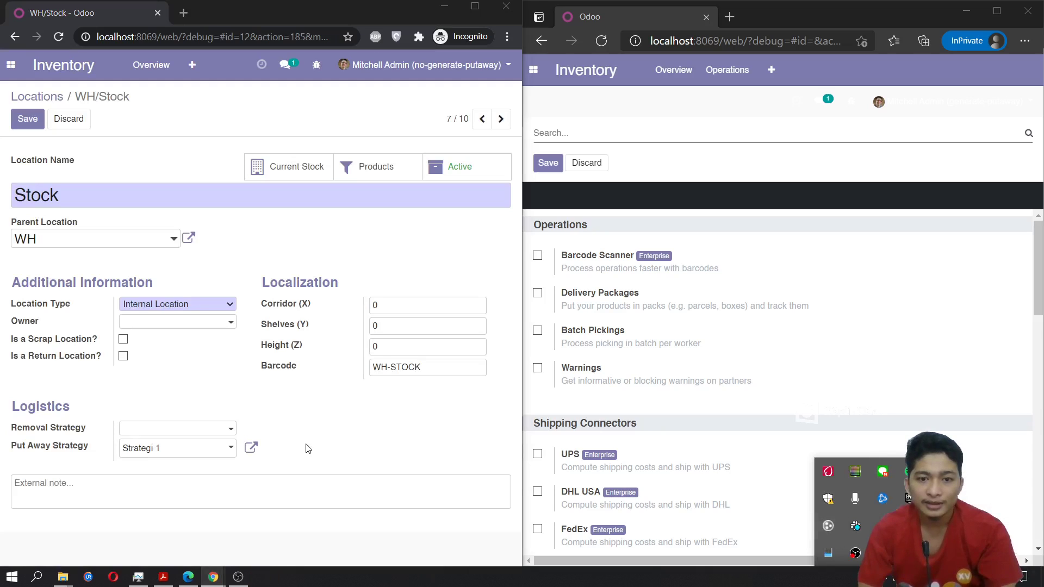
left_click(251, 375)
left_click(28, 121)
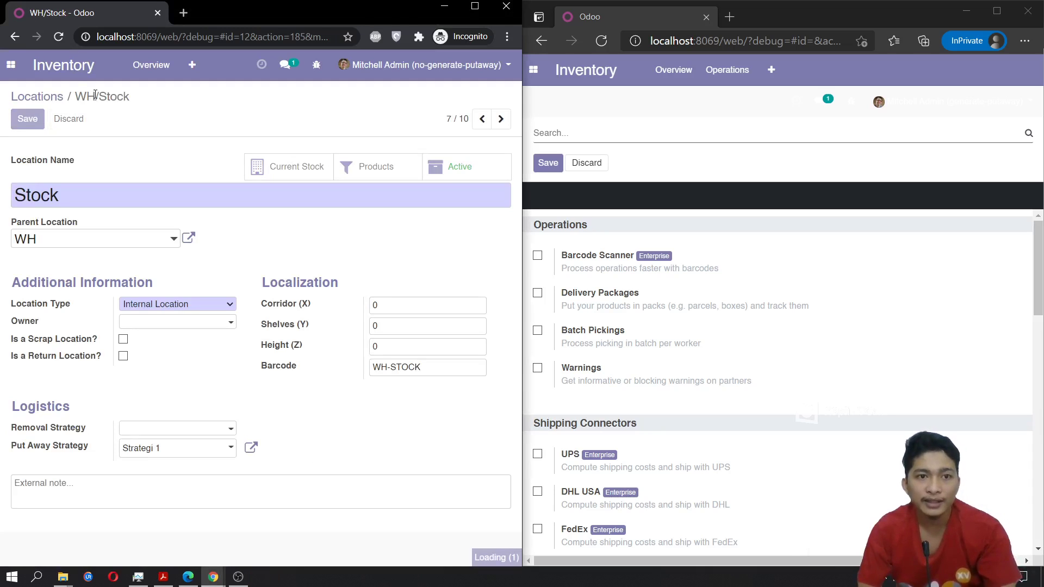
left_click(3, 69)
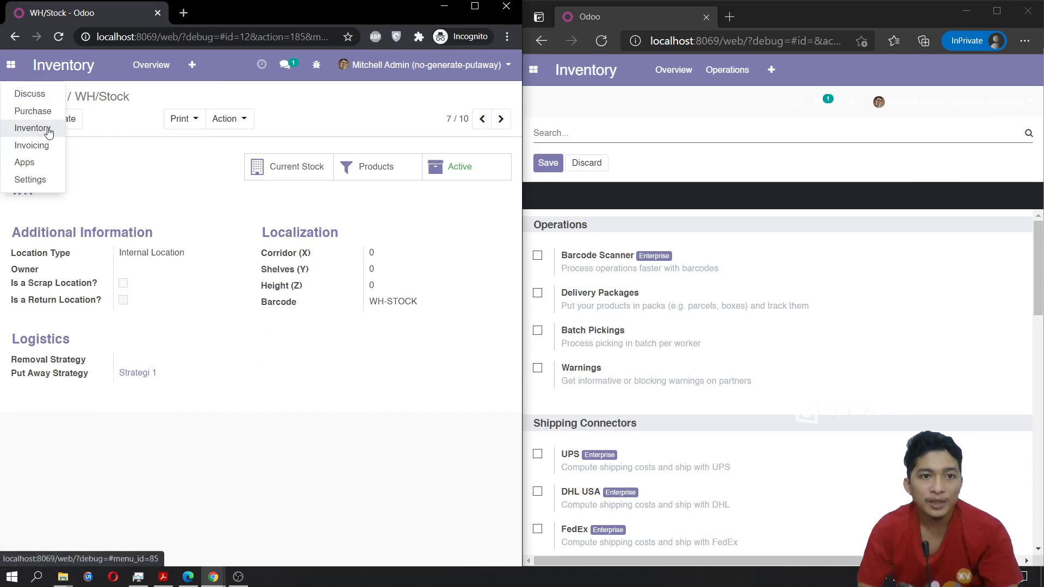
left_click(43, 127)
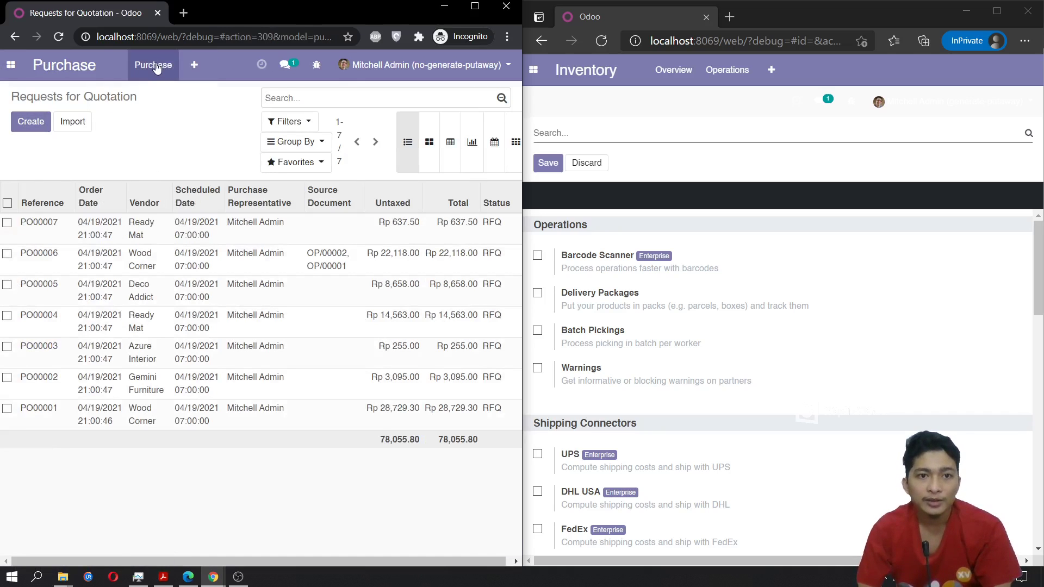
left_click(10, 65)
left_click(33, 145)
Search the Inventory products for "large" and examine the Large Cabinet's stock on hand by location.
left_click(11, 65)
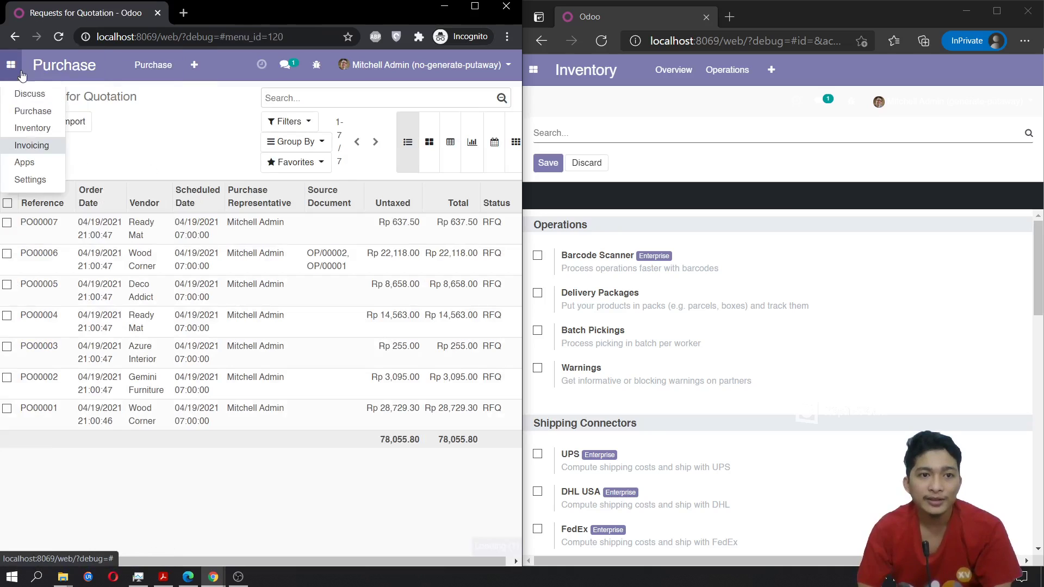
left_click(34, 130)
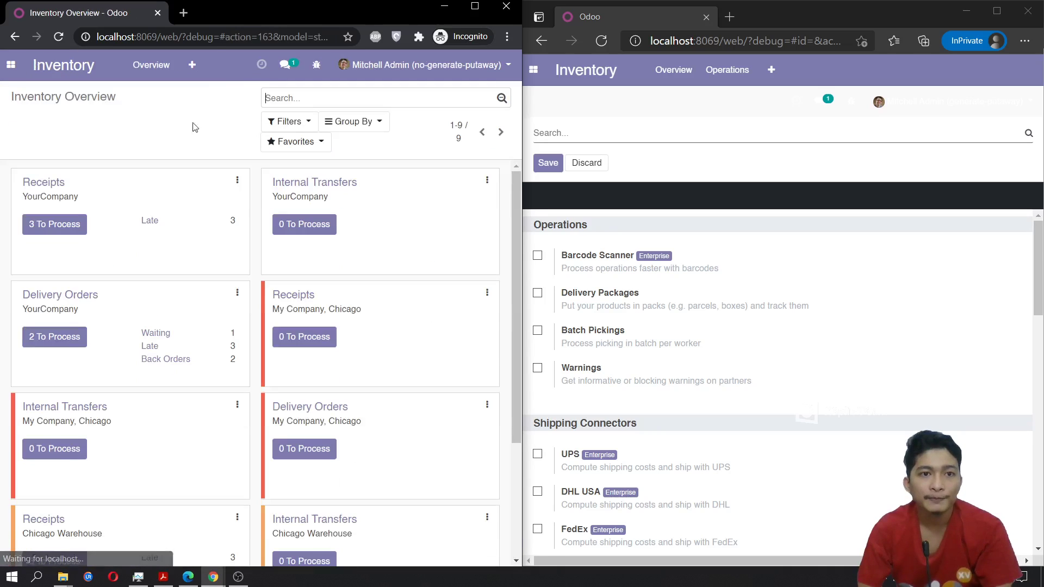
left_click(193, 64)
left_click(220, 209)
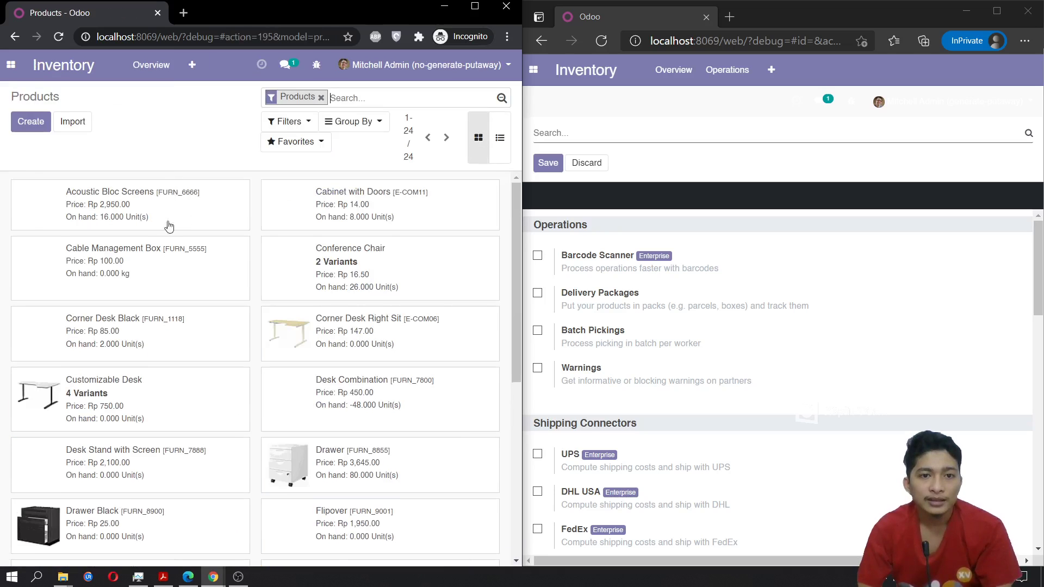
type("large")
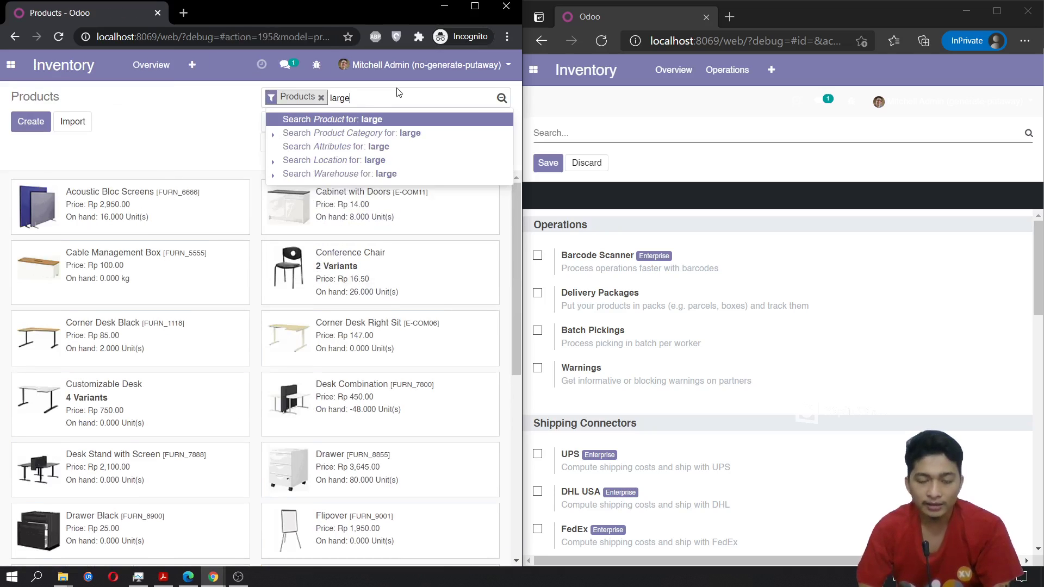
key("Return")
left_click(193, 204)
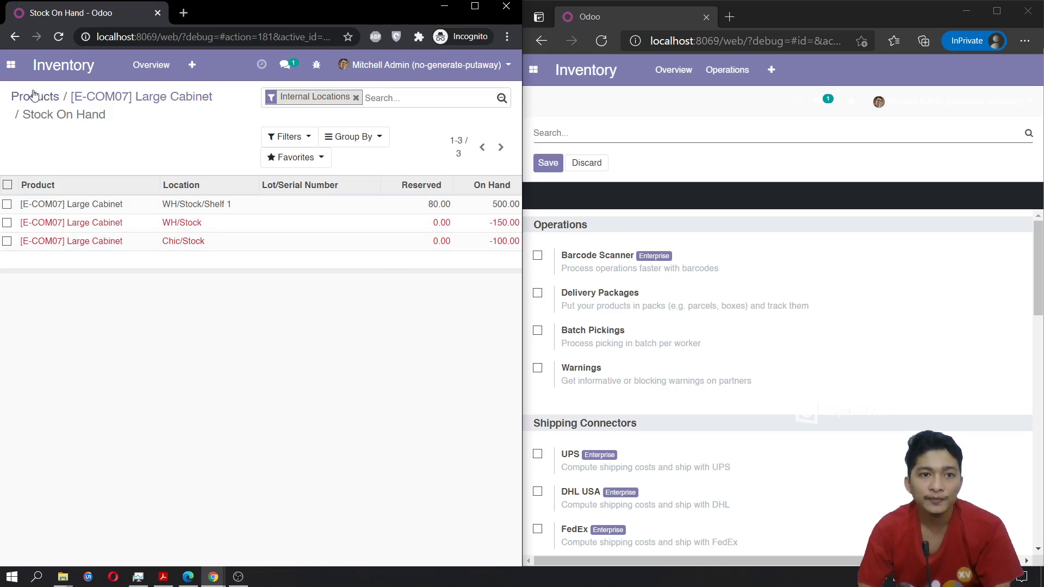
Create a new request for quotation in Purchase with Azure Interior as the vendor.
left_click(11, 65)
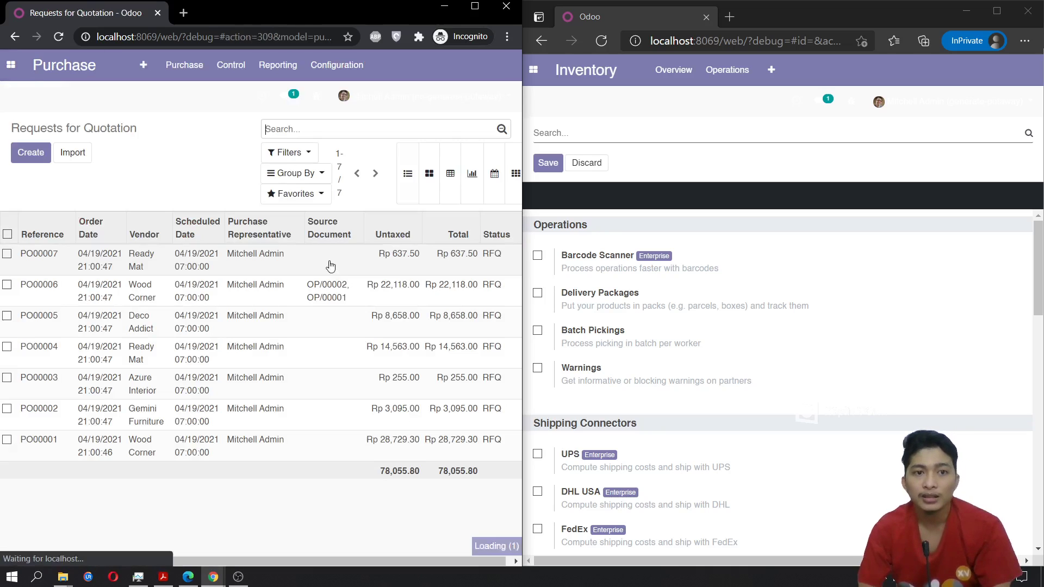
left_click(31, 127)
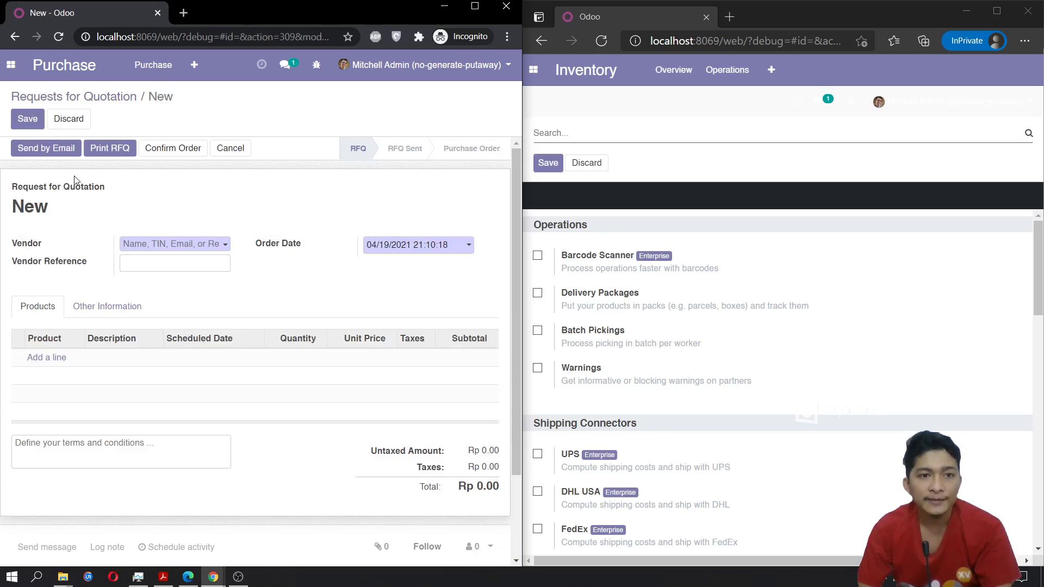
left_click(153, 254)
left_click(163, 264)
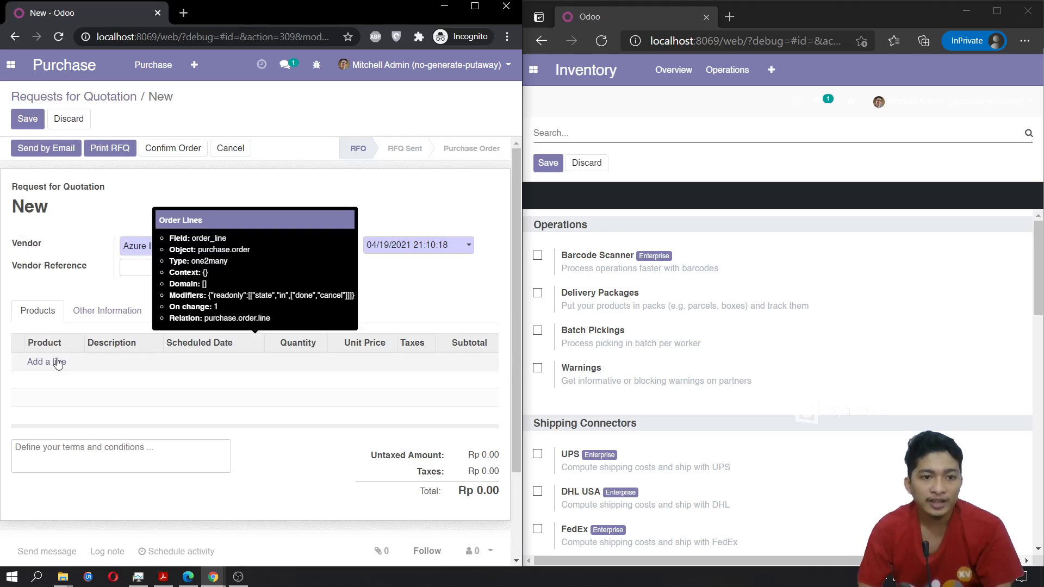
Add an order line for [E-COM07] Large Cabinet with quantity 1000000 and unit price 10.
left_click(78, 375)
type("la")
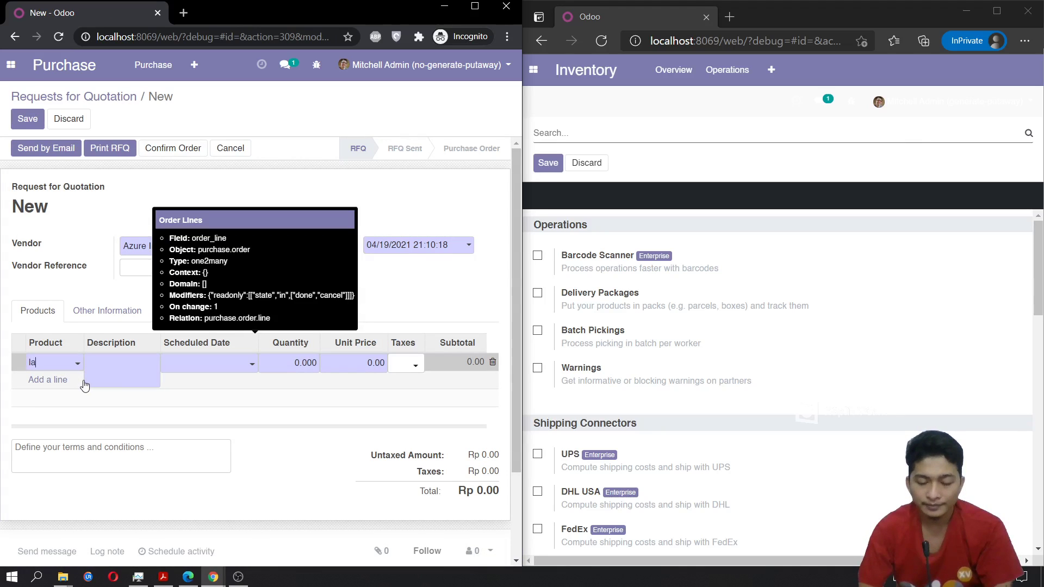
type("r")
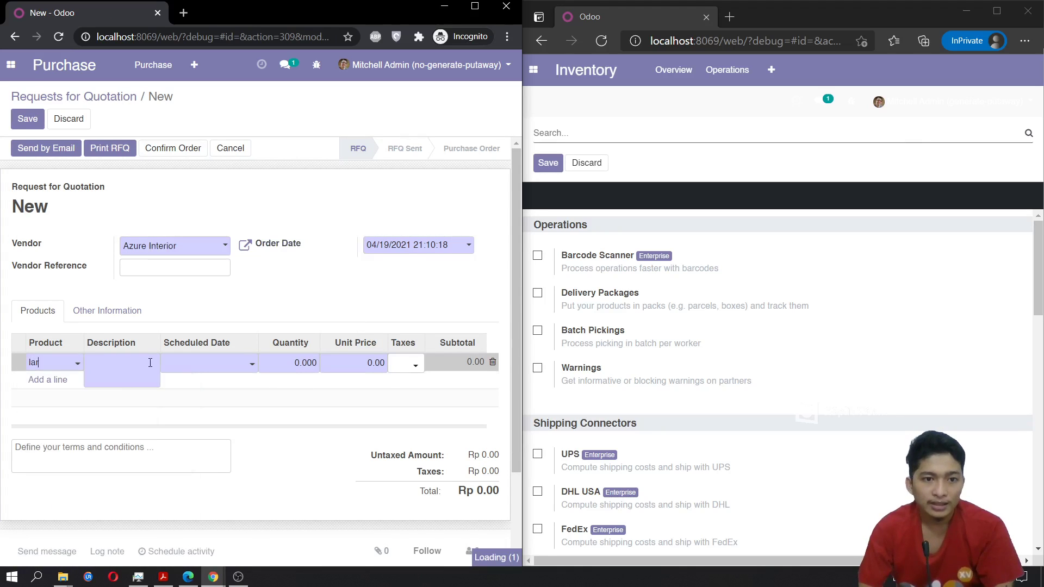
double_click(364, 364)
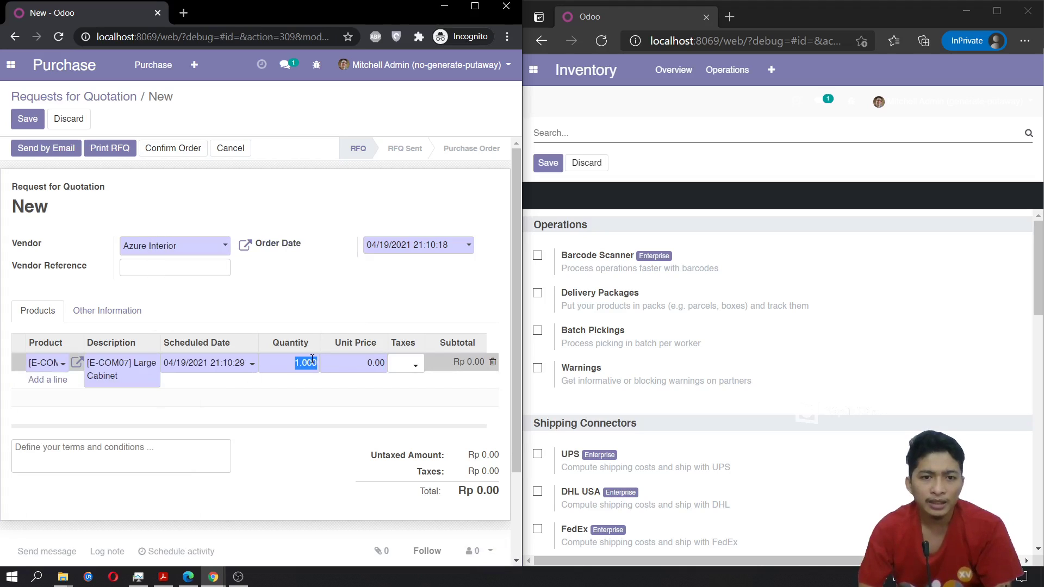
type("100")
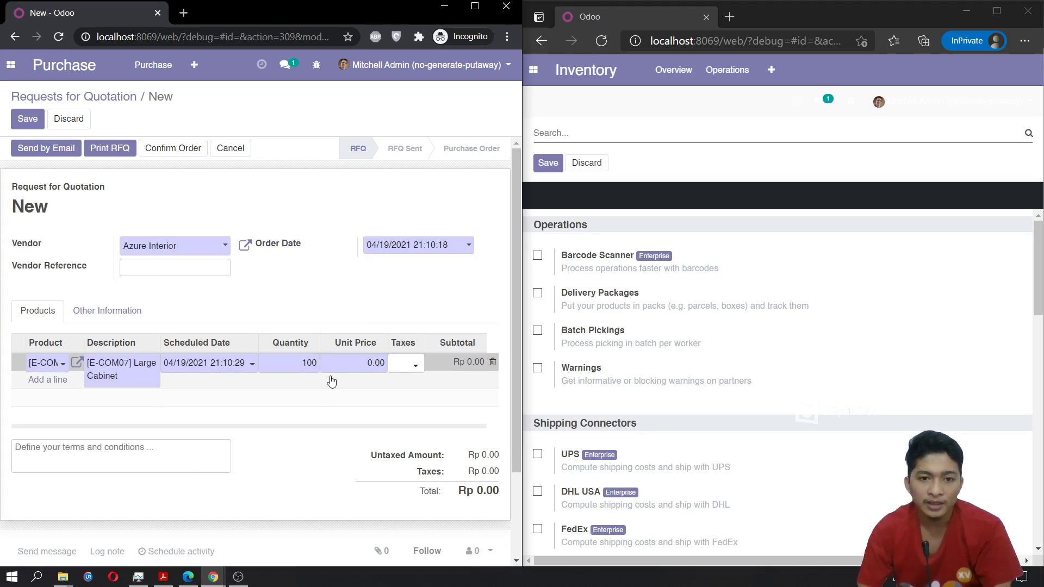
type("0000")
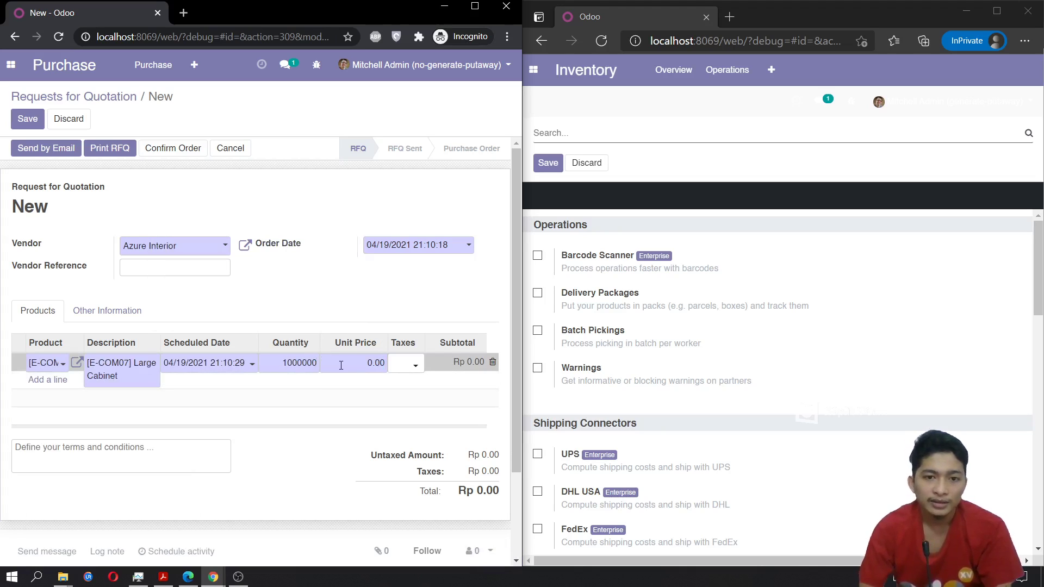
left_click(354, 368)
type("10")
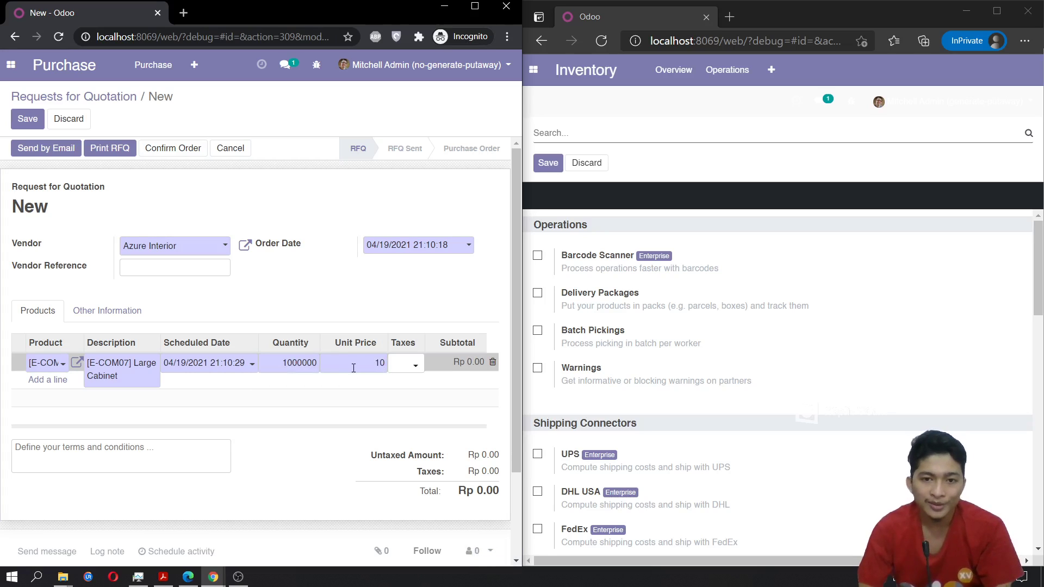
left_click(448, 410)
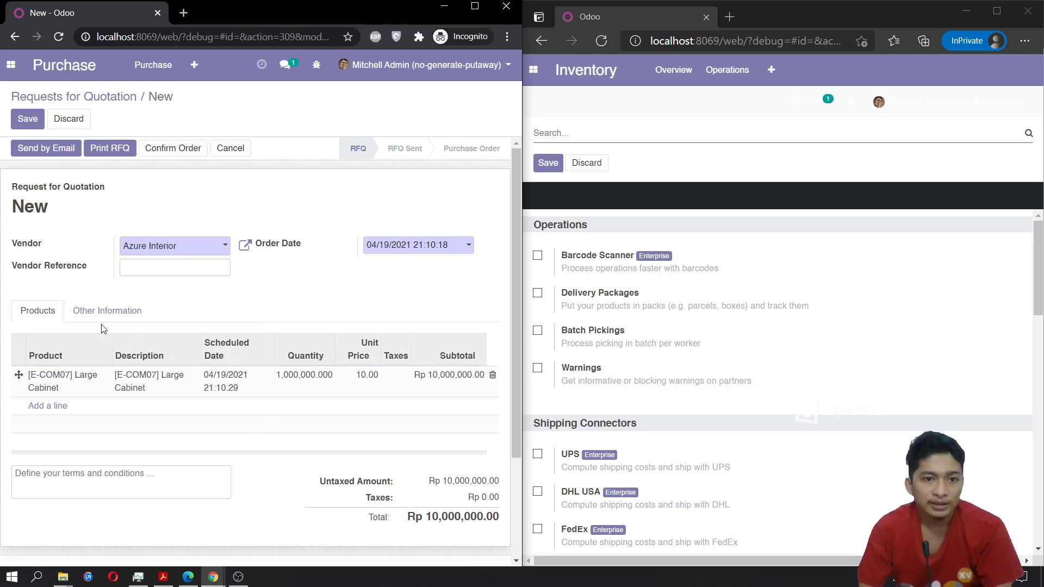
Confirm the Azure Interior purchase order and open its receipt.
left_click(67, 316)
left_click(44, 317)
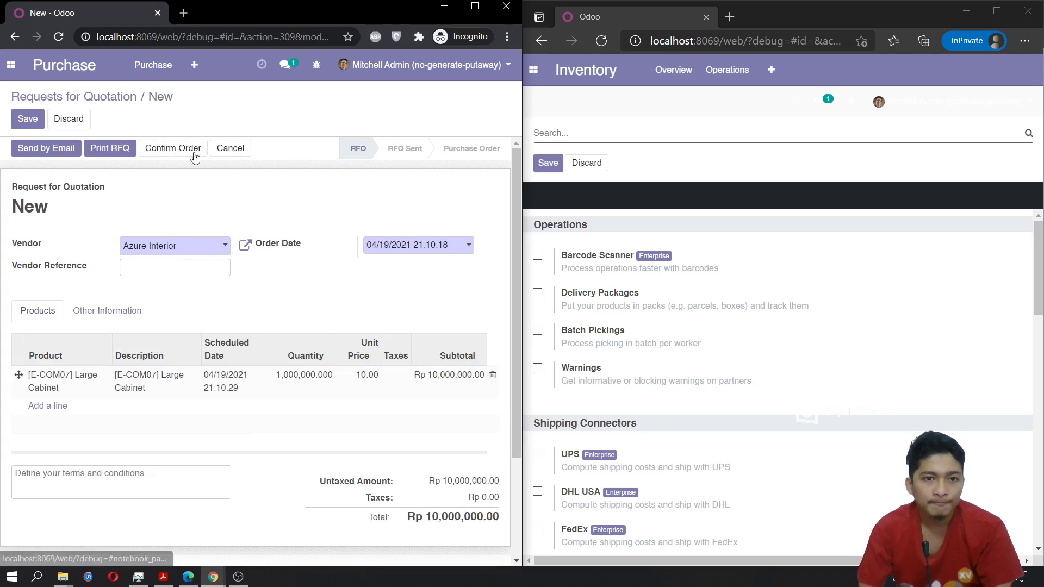
left_click(173, 147)
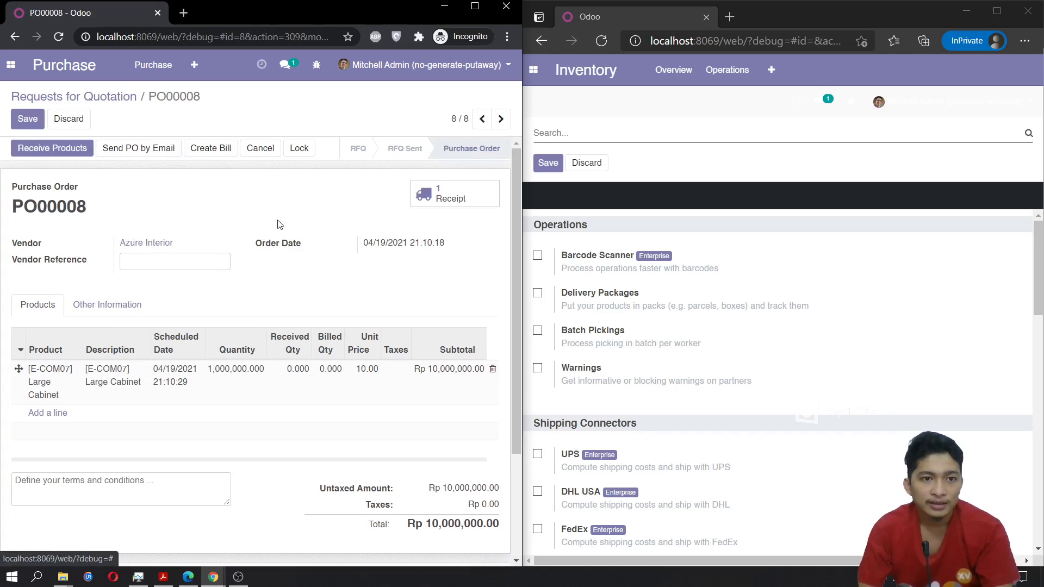
left_click(430, 195)
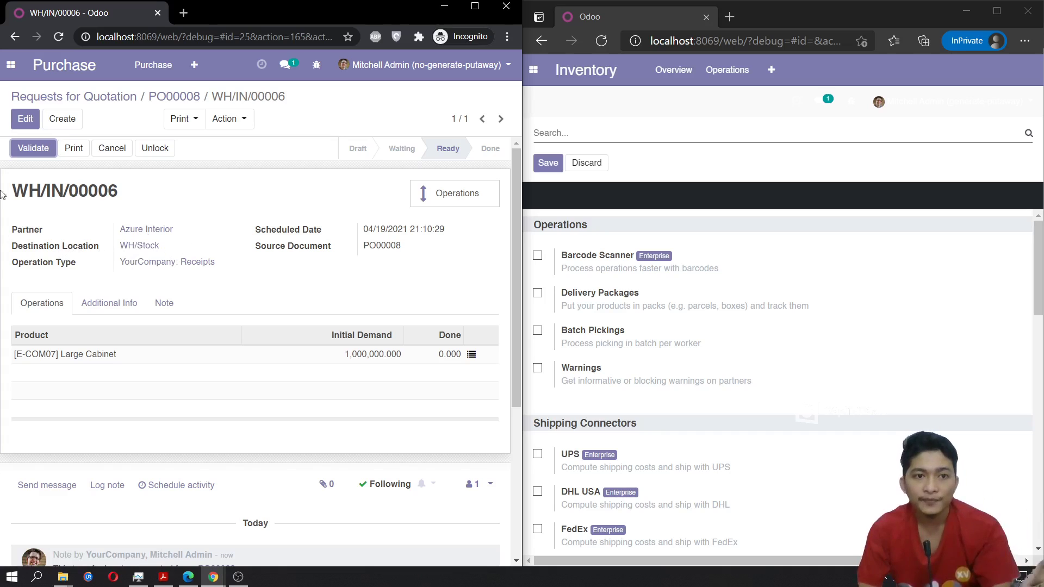
Validate the receipt as an immediate transfer and open the Large Cabinet stock move's details.
left_click(31, 153)
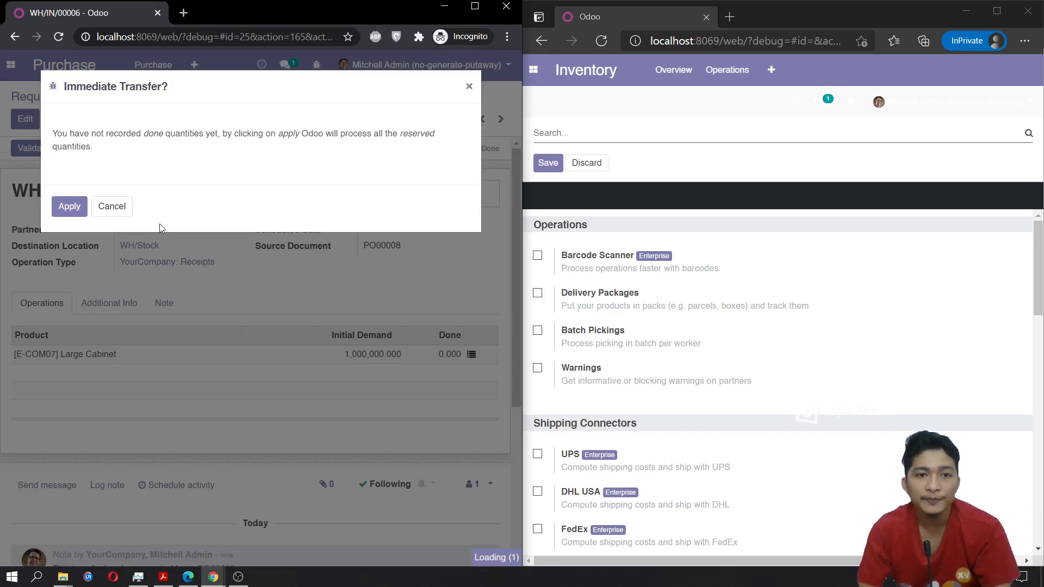
left_click(69, 206)
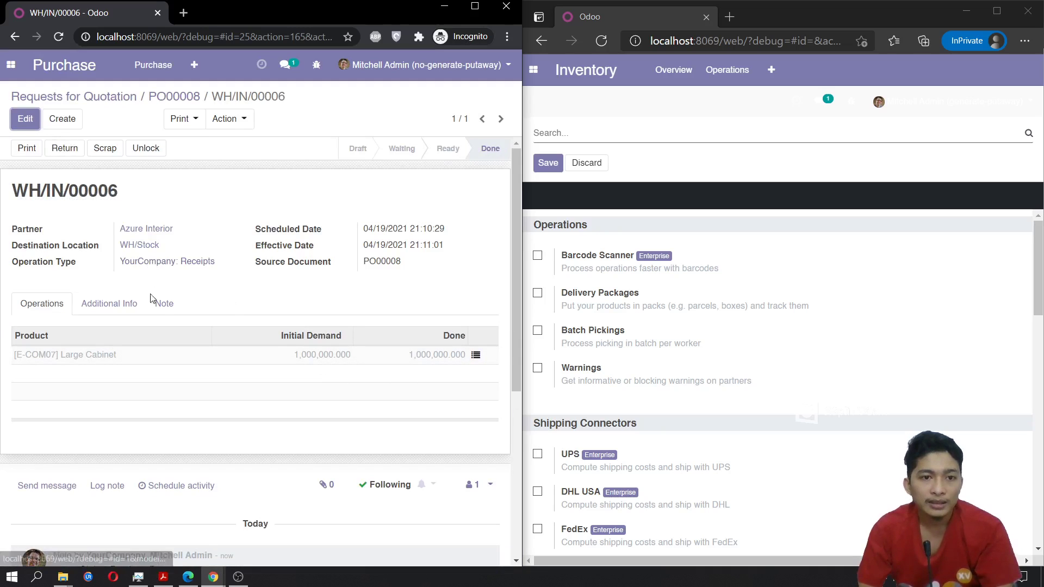
left_click(89, 357)
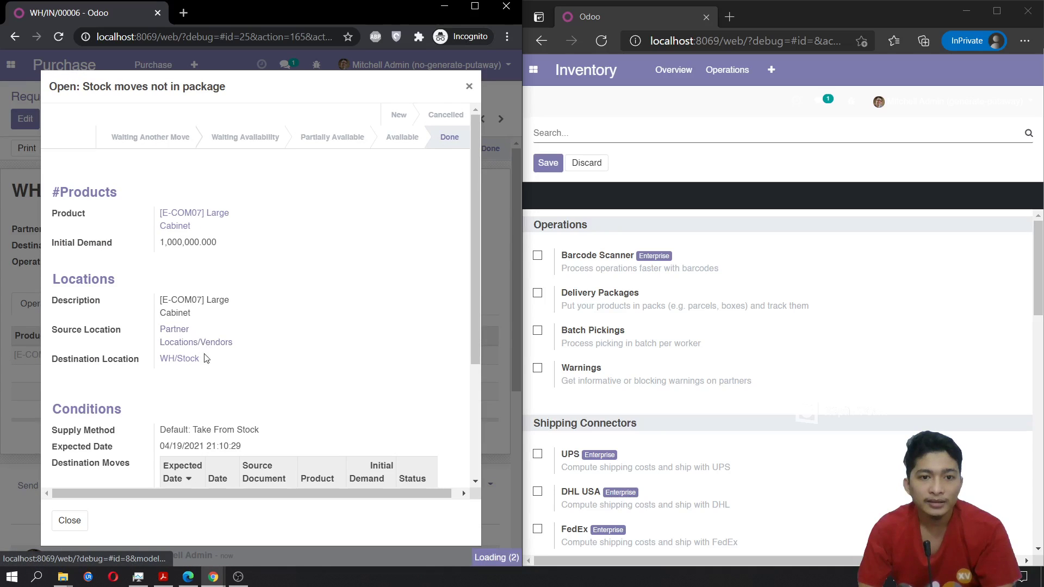
View the Large Cabinet's on-hand stock by location, and return to the requests for quotation list.
left_click(195, 225)
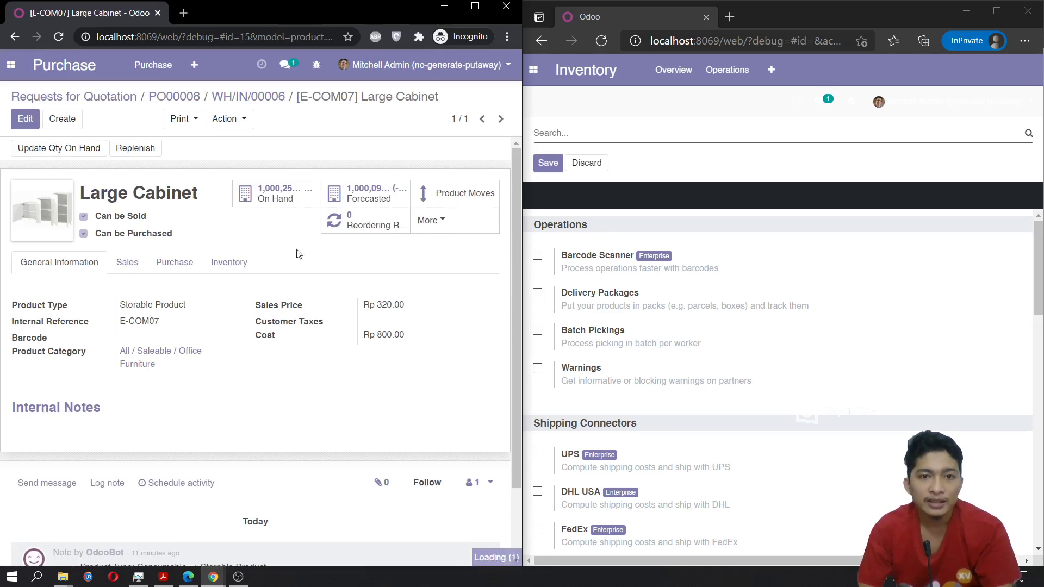
left_click(268, 197)
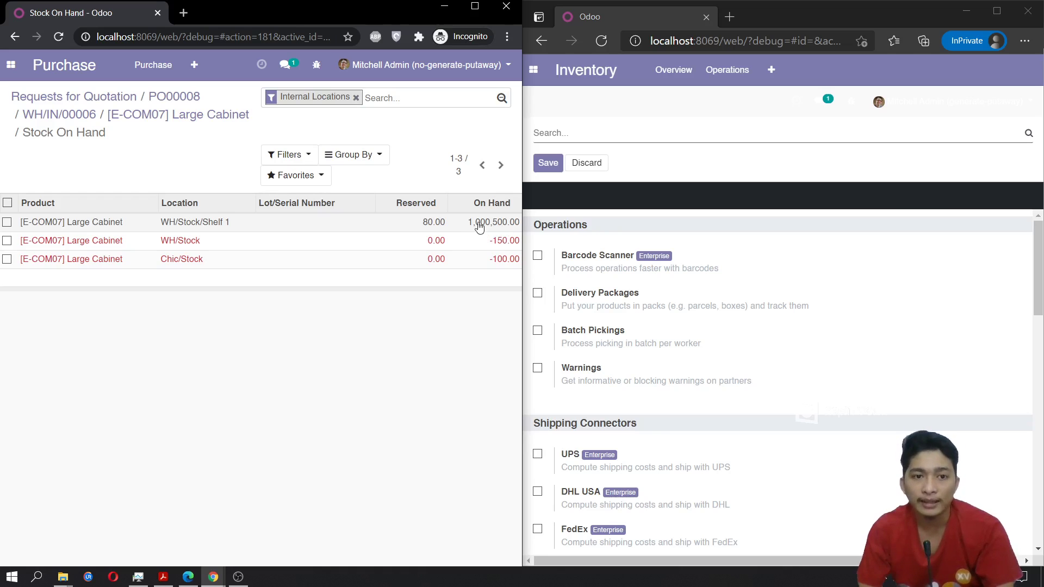
left_click(46, 67)
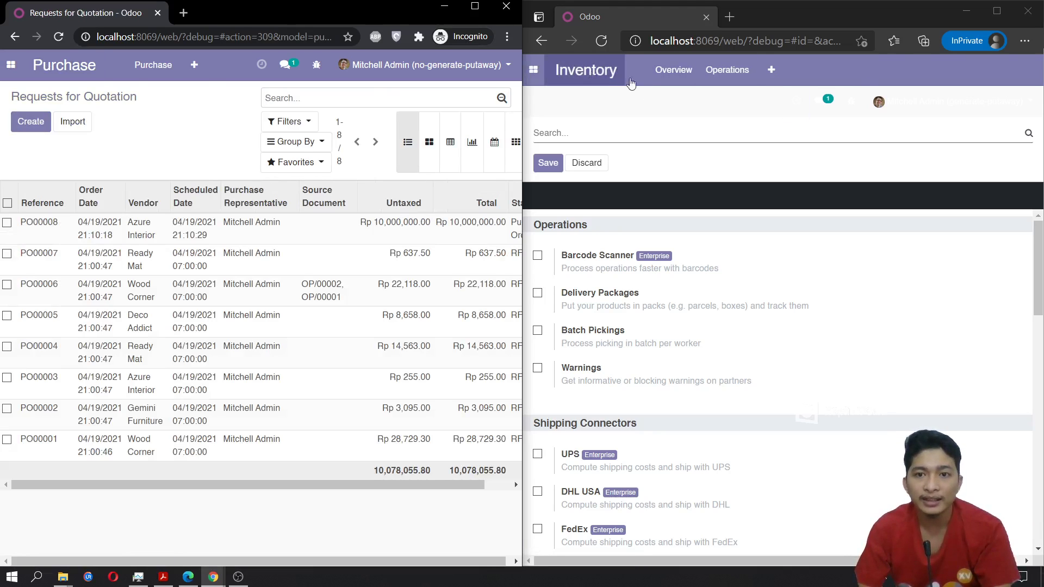
left_click(10, 64)
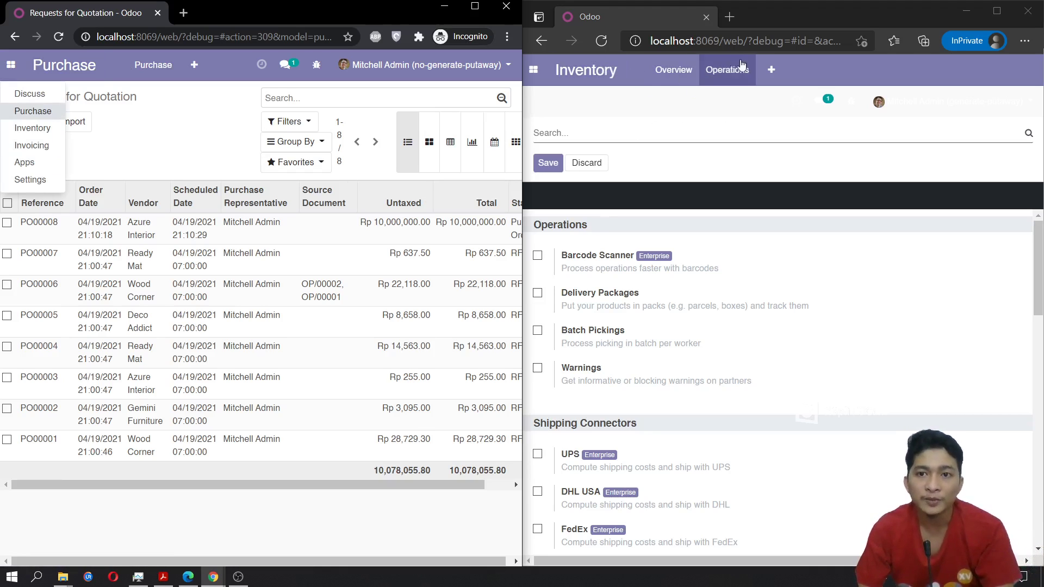
Switch to the second Odoo database in Edge and open the WH/Stock location for editing in Inventory.
left_click(771, 69)
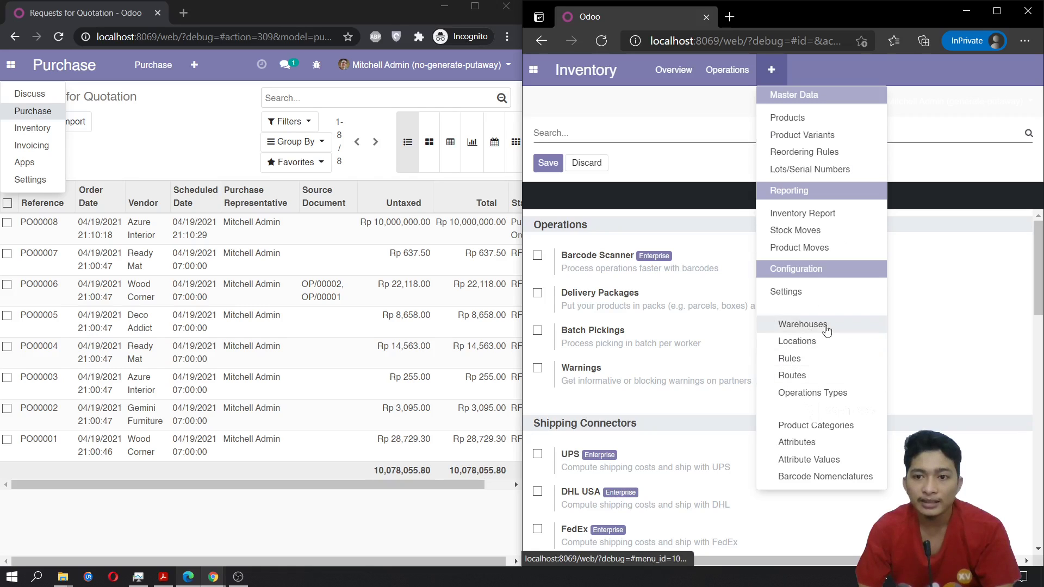
left_click(835, 348)
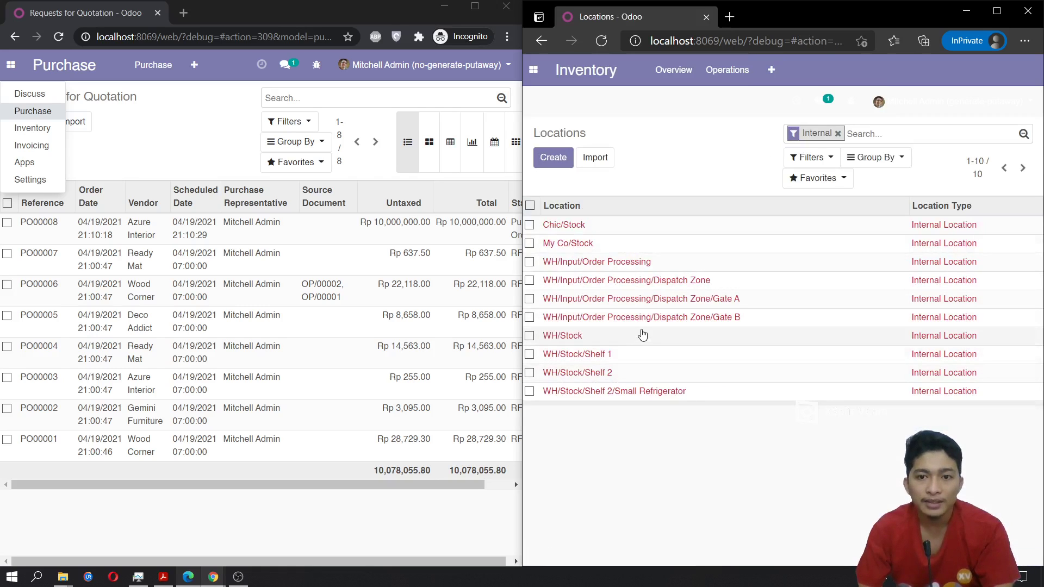
left_click(643, 335)
left_click(549, 156)
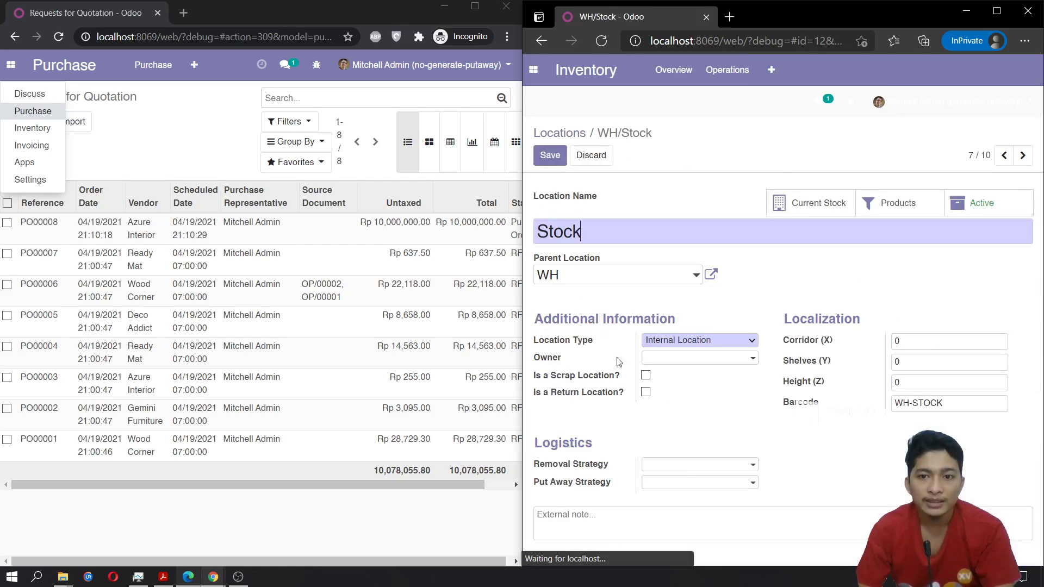
Create the put away strategy "Strategy 1" for WH/Stock, storing [E-COM07] Large Cabinet in WH/Stock/Shelf 1.
left_click(689, 484)
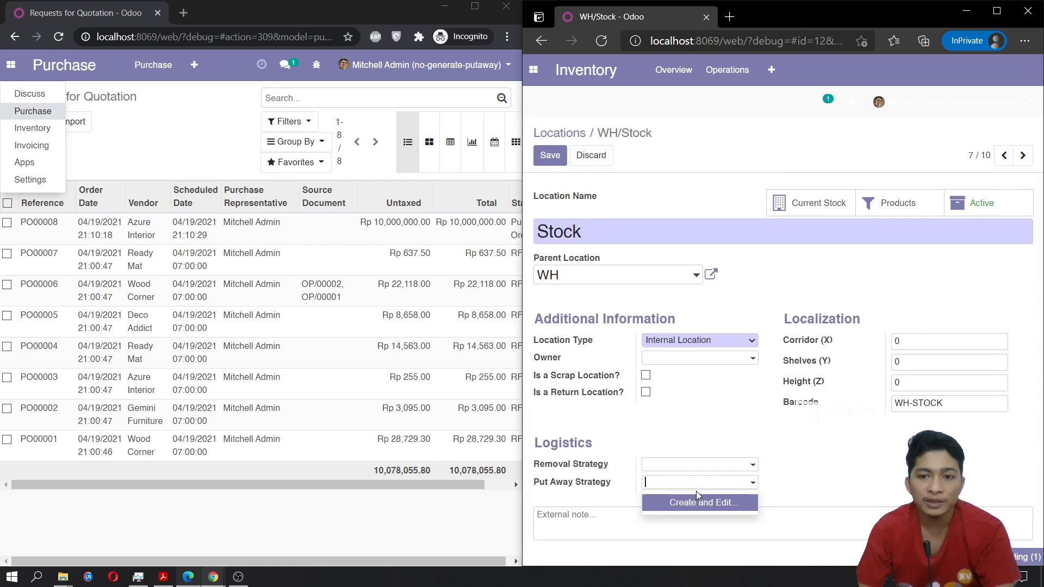
left_click(706, 503)
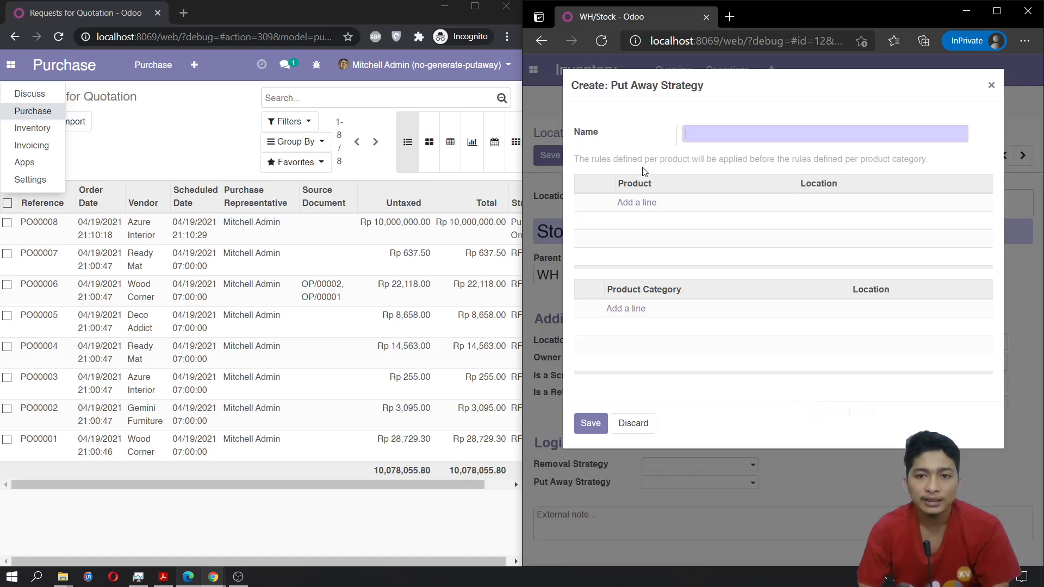
type("Sta")
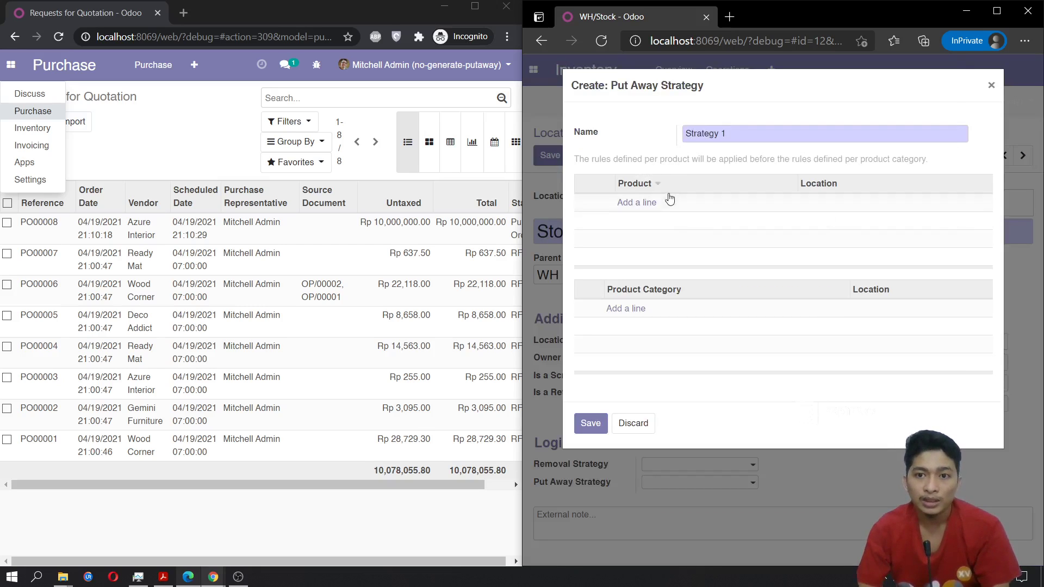
left_click(685, 204)
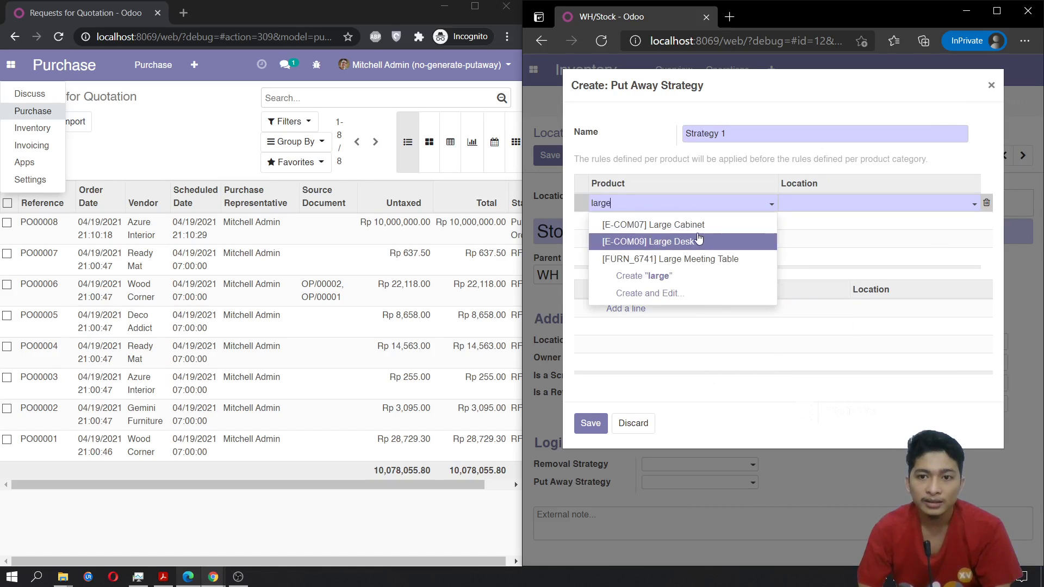
left_click(716, 231)
left_click(837, 207)
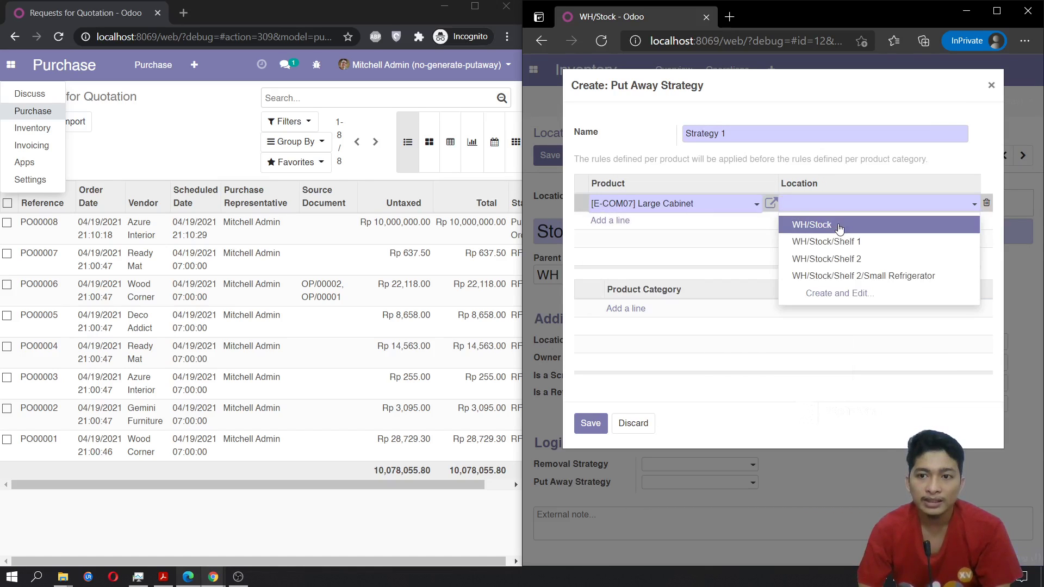
left_click(851, 241)
left_click(611, 428)
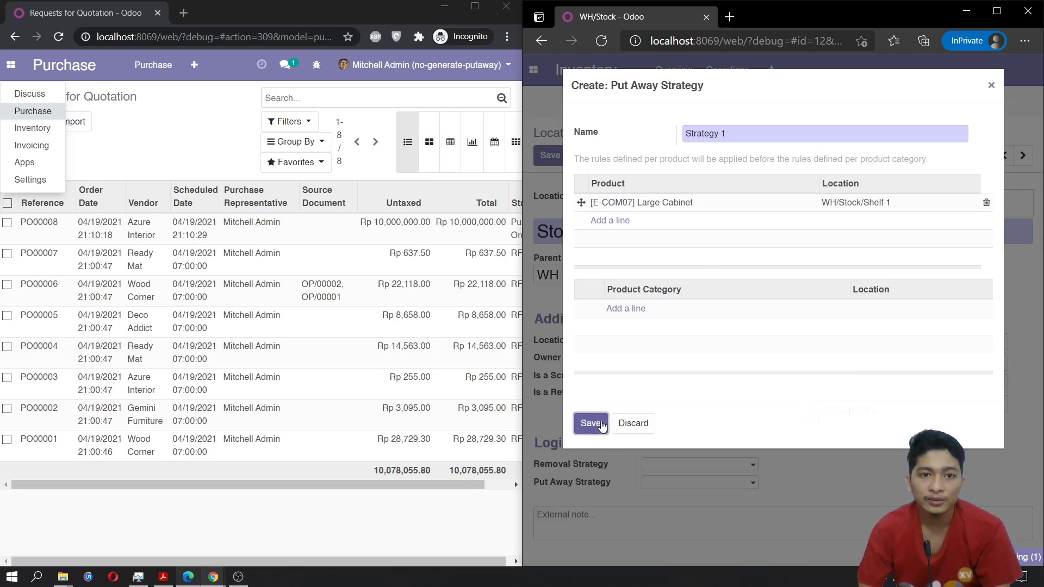
Switch to the no-generate-putaway database in Chrome and open its WH/Stock location in Inventory.
left_click(19, 97)
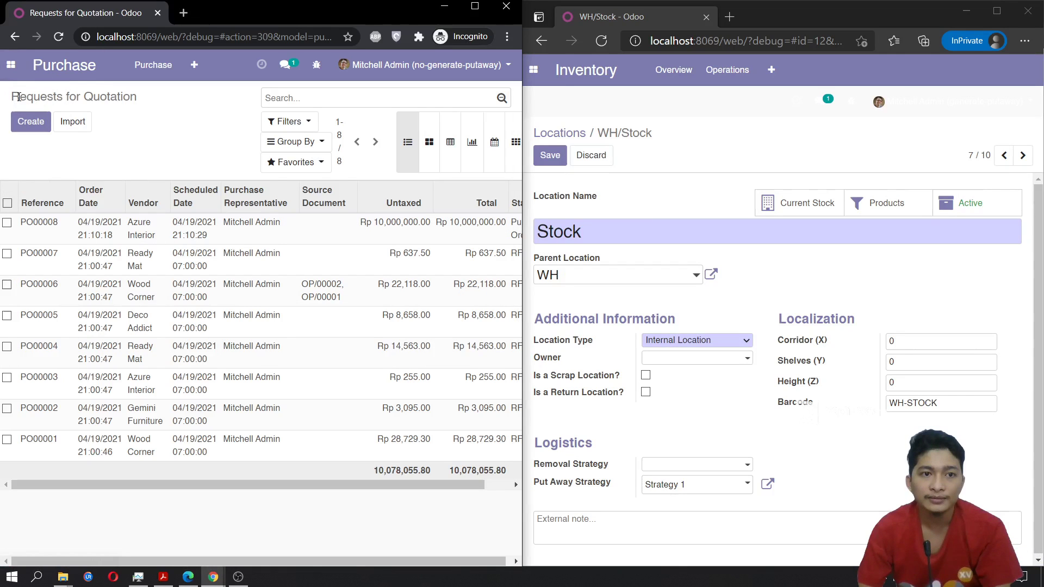
left_click(11, 65)
left_click(19, 128)
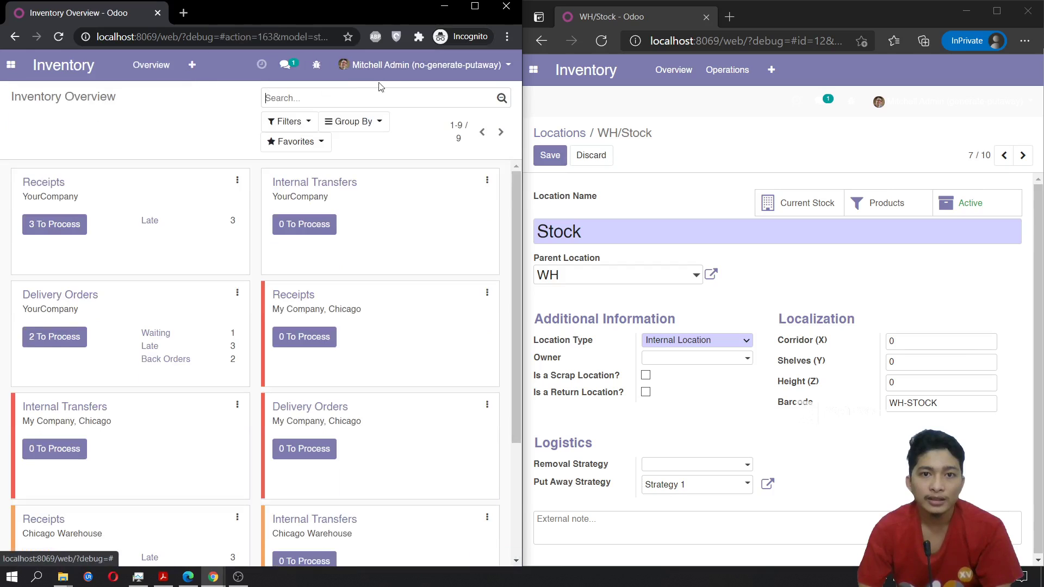
left_click(192, 65)
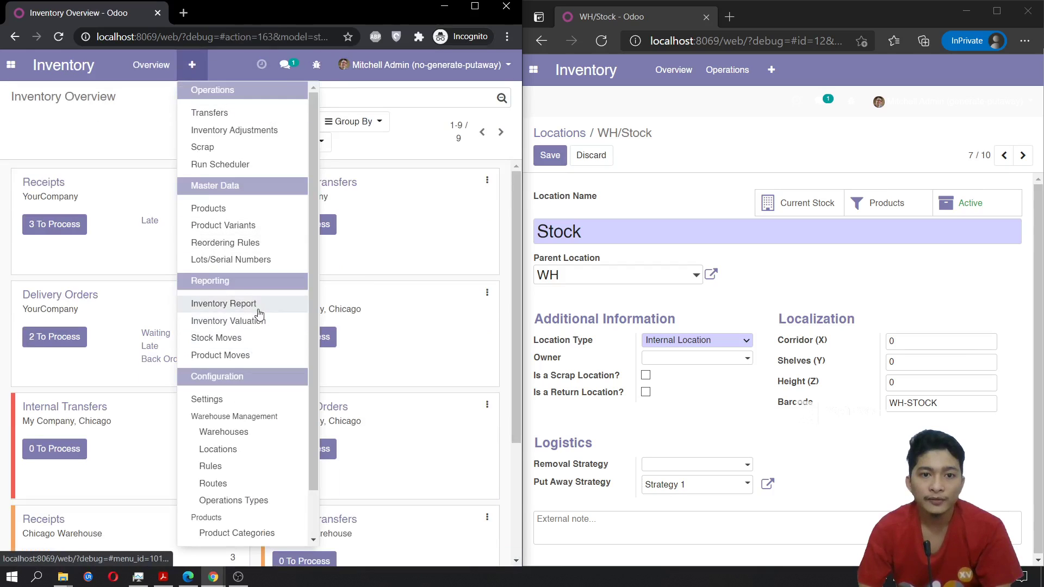
left_click(258, 456)
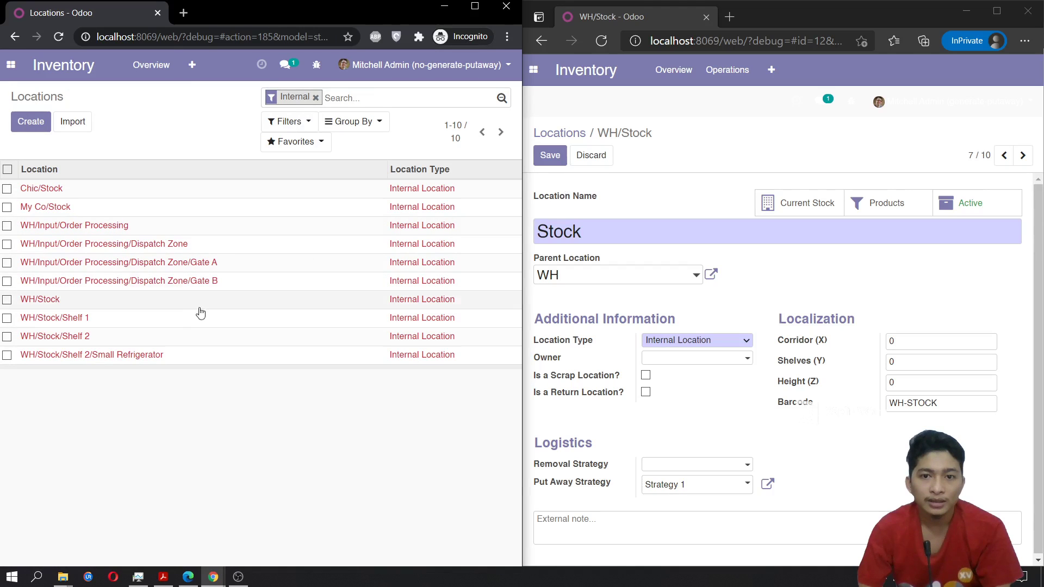
left_click(169, 303)
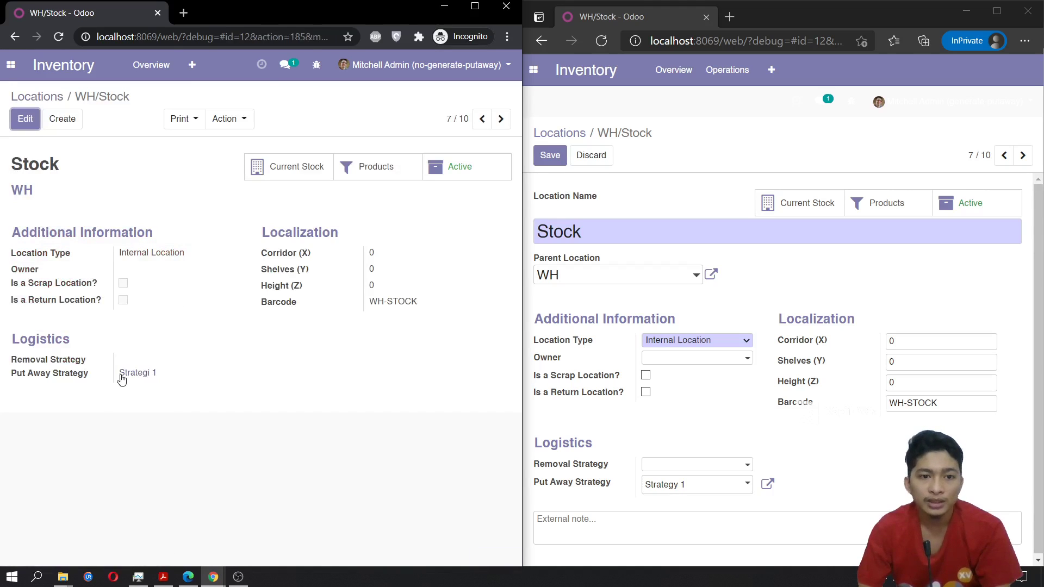
Save the WH/Stock location in the second database and open the assigned put away strategy's details in both databases.
left_click(550, 155)
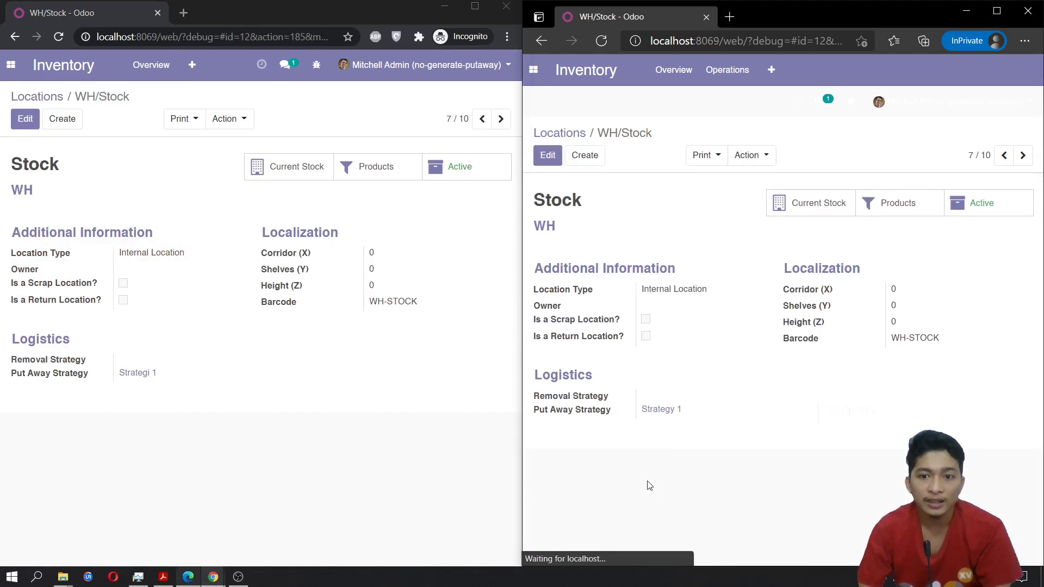
left_click(660, 415)
left_click(139, 375)
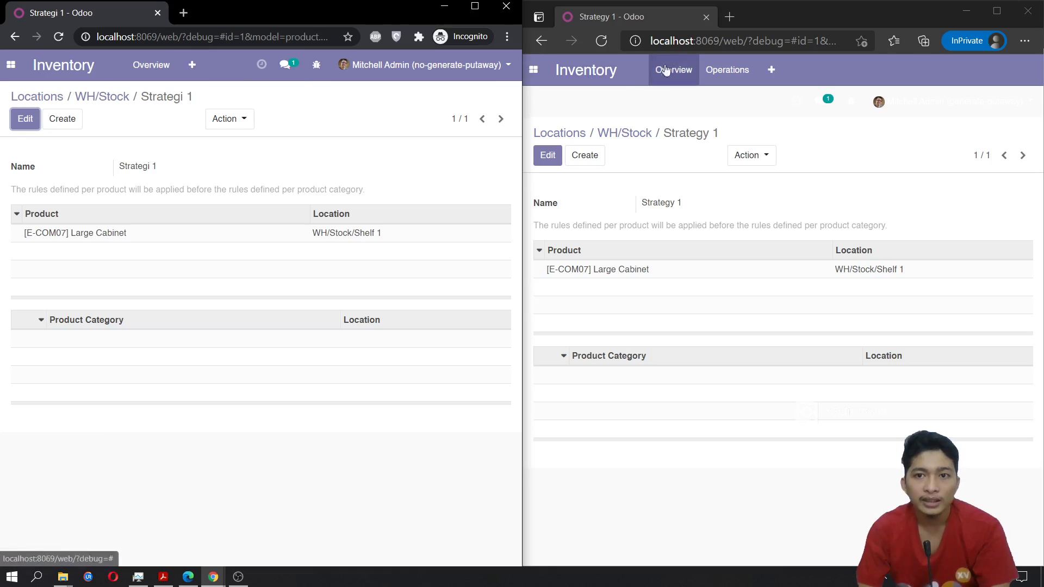
Open the Starting Inventory record from the inventory adjustments in the second database and examine its product lines.
left_click(592, 80)
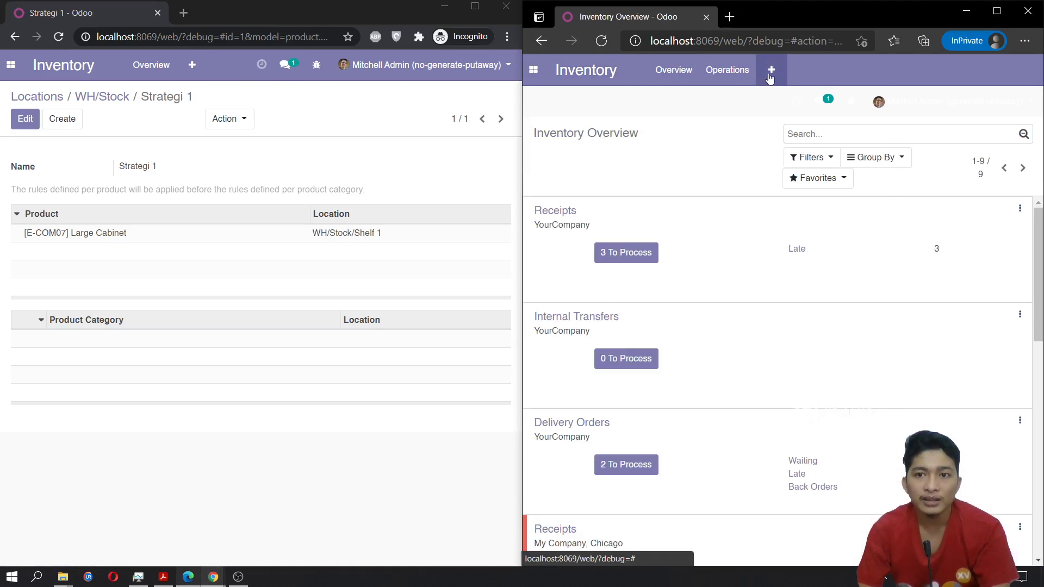
left_click(770, 72)
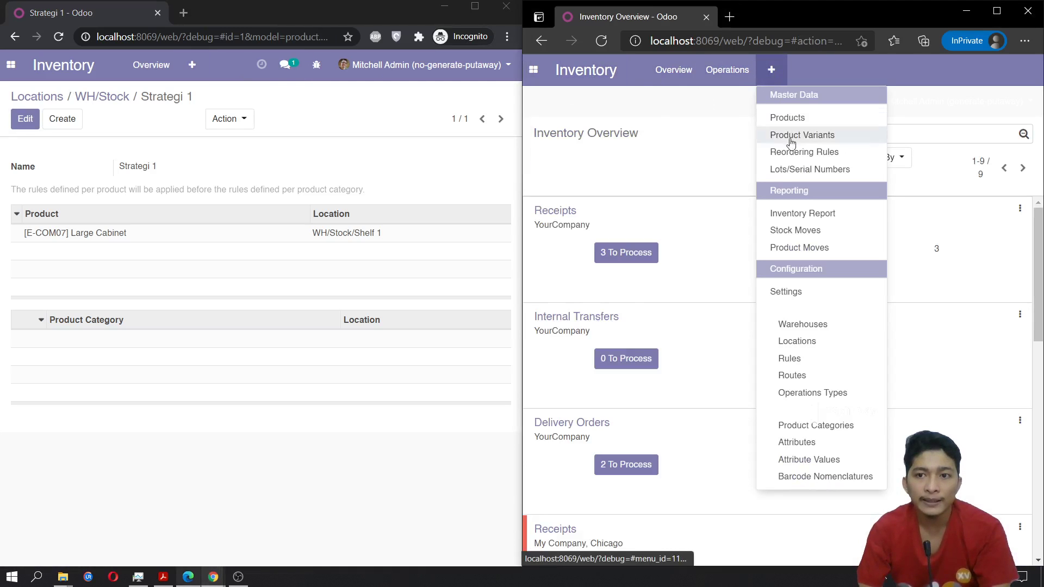
left_click(710, 70)
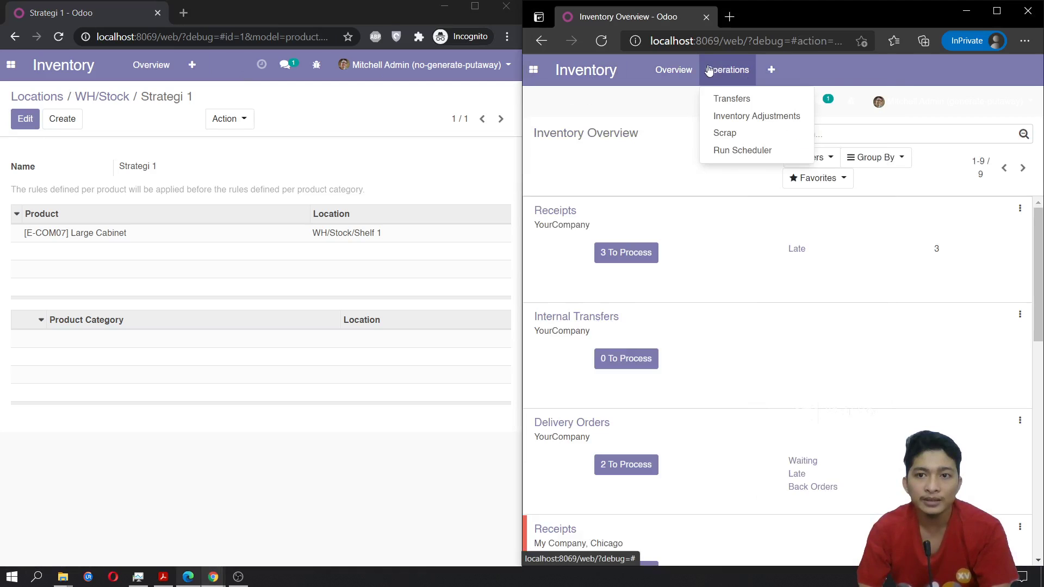
left_click(750, 132)
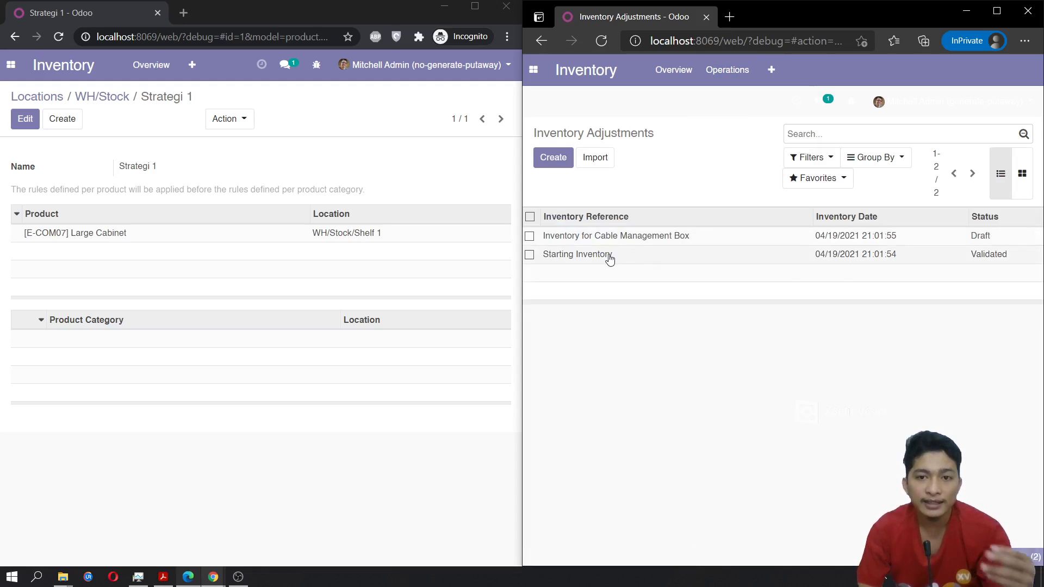
left_click(609, 260)
mouse_move(1037, 228)
left_mouse_down()
mouse_move(1037, 280)
mouse_move(1037, 214)
left_mouse_up()
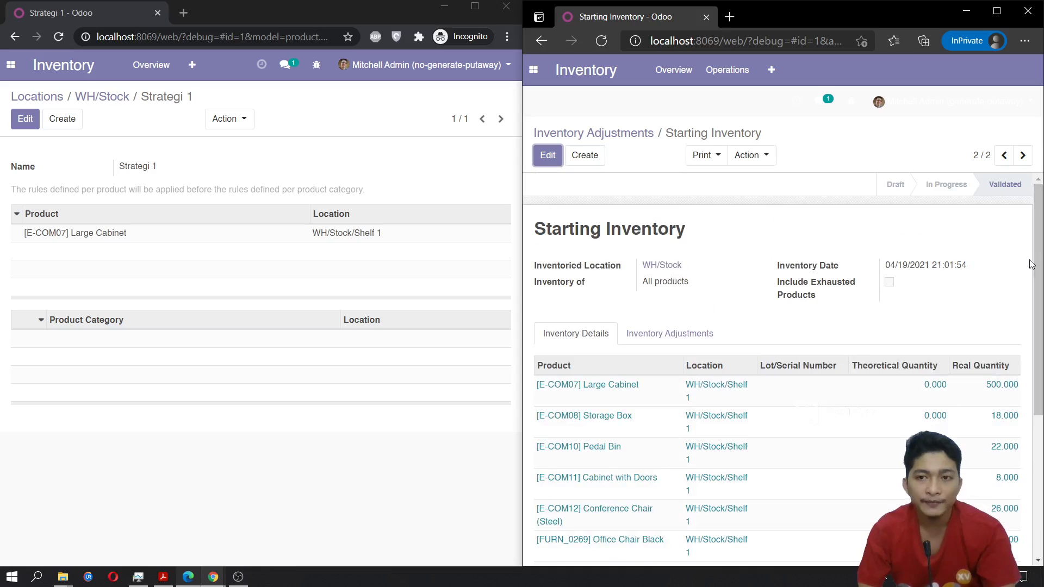
Try to generate putaway strategies from the draft Inventory for Cable Management Box adjustment.
left_click(632, 136)
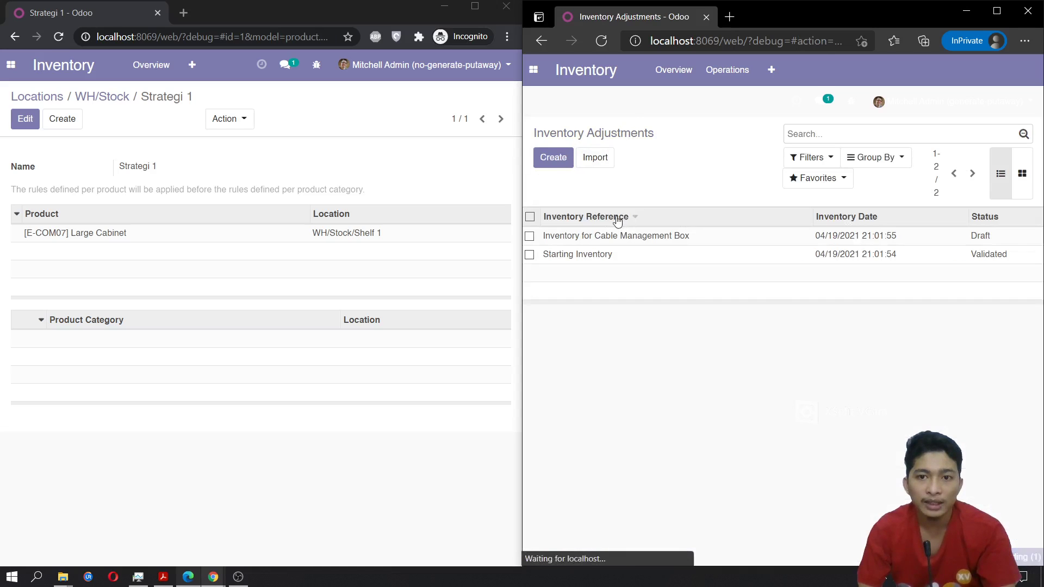
left_click(799, 236)
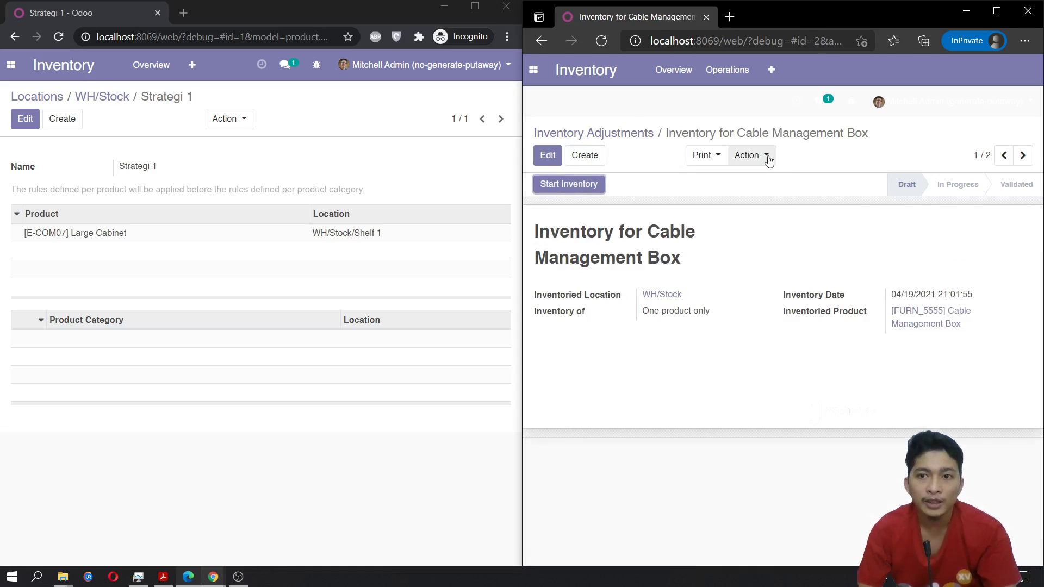
left_click(767, 157)
left_click(792, 214)
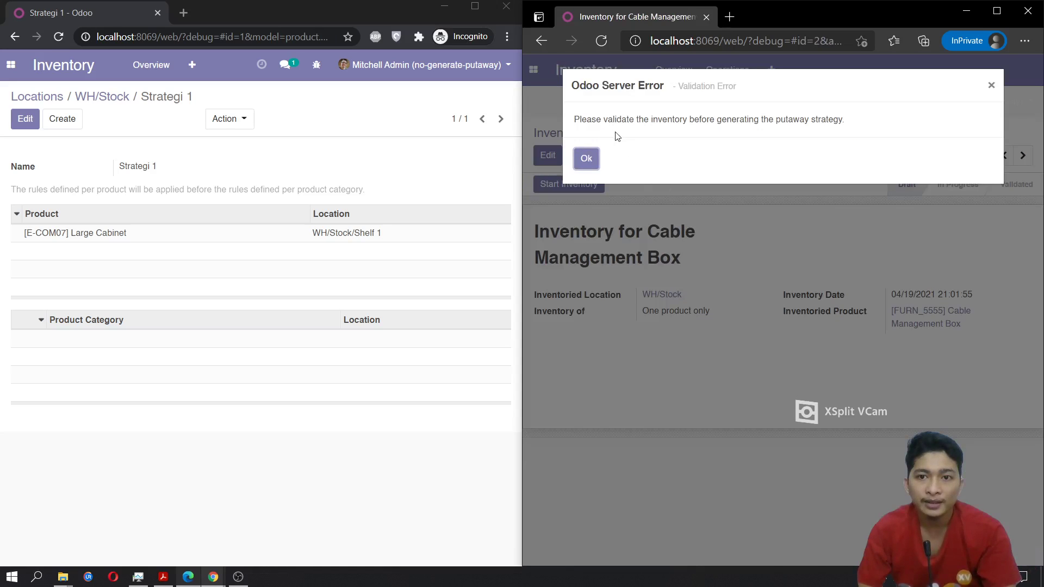
left_click_drag(603, 119, 680, 123)
left_click(657, 166)
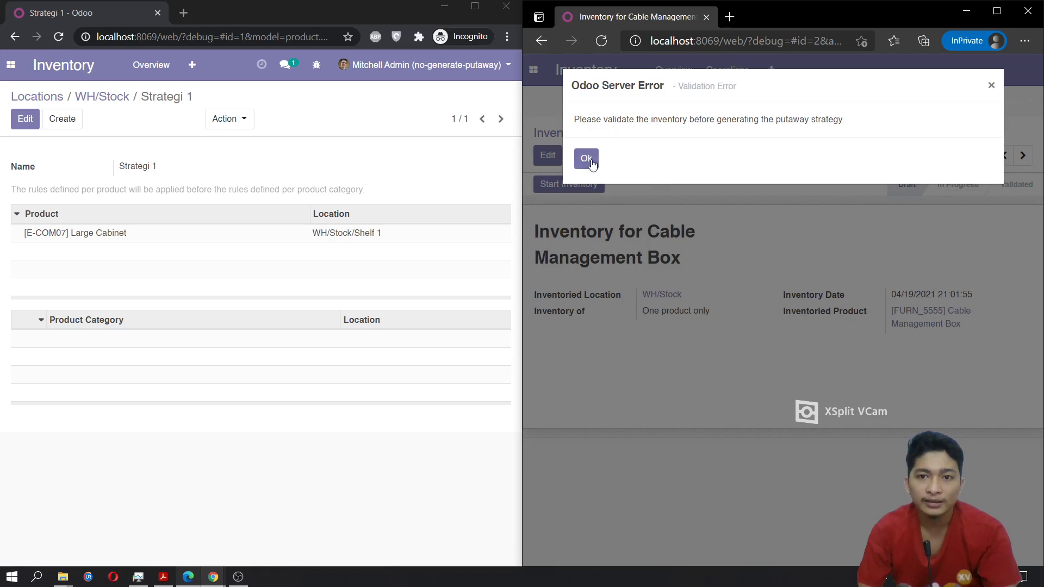
left_click(585, 160)
Reopen the Starting Inventory adjustment and review its product lines and available record actions.
left_click(625, 135)
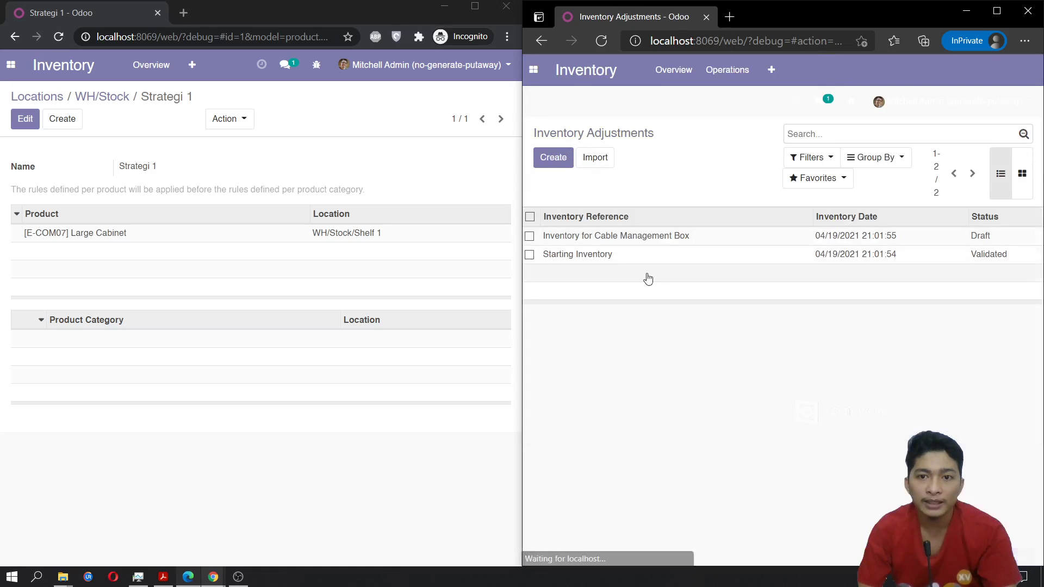
left_click(600, 258)
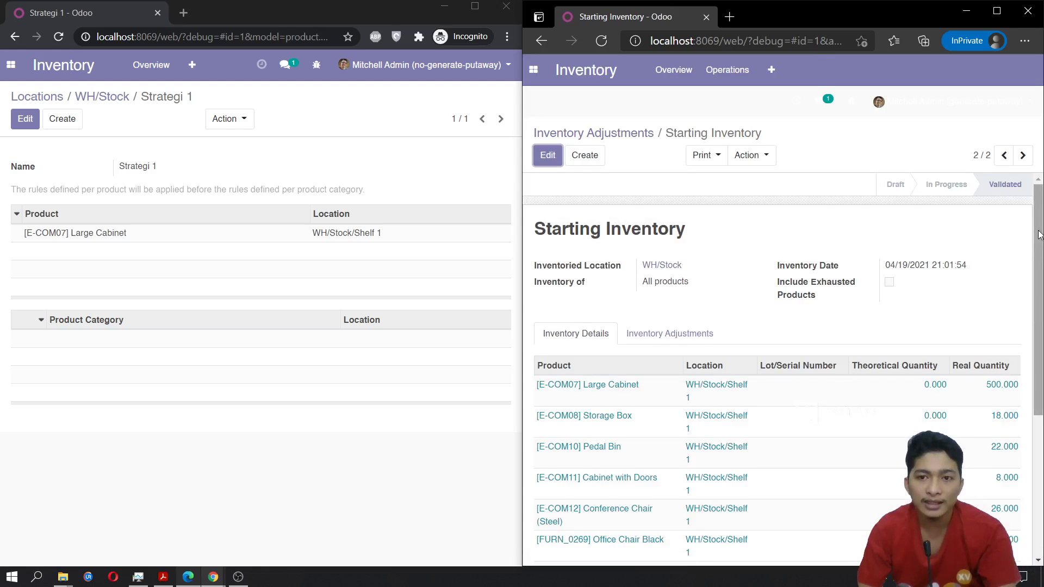
left_click_drag(1038, 235, 1039, 302)
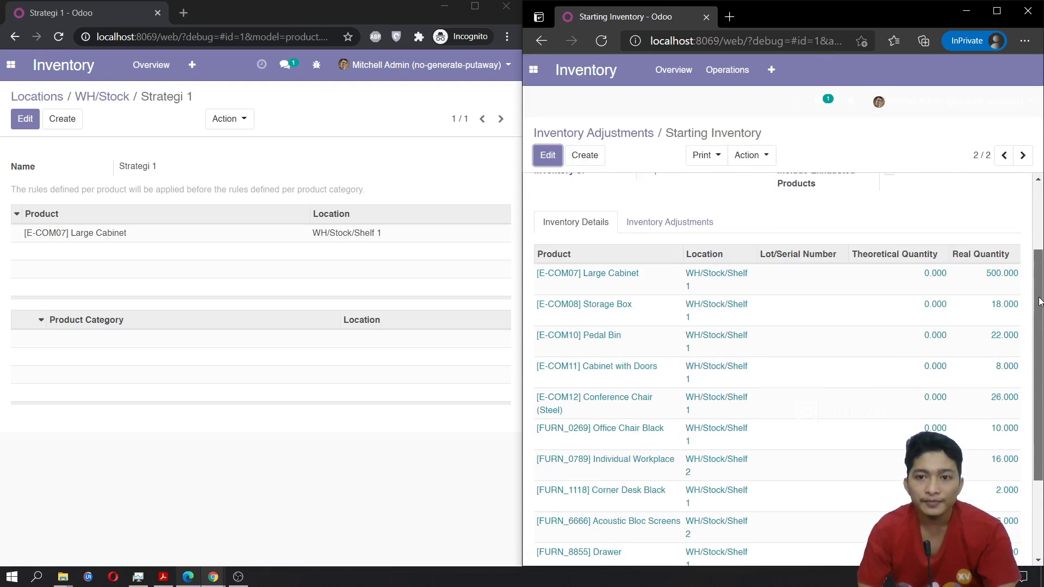
left_click(750, 154)
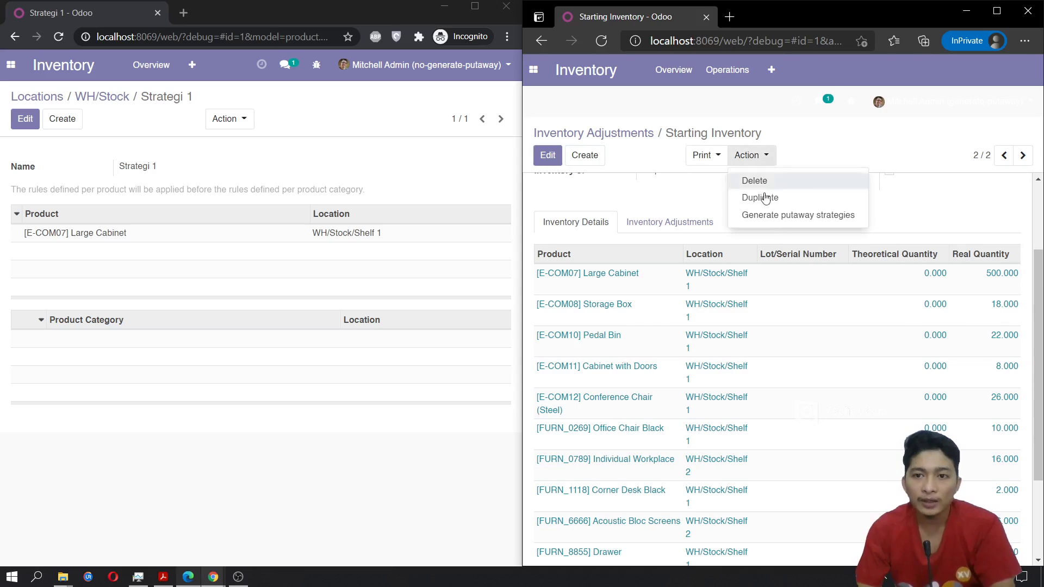
left_click(921, 198)
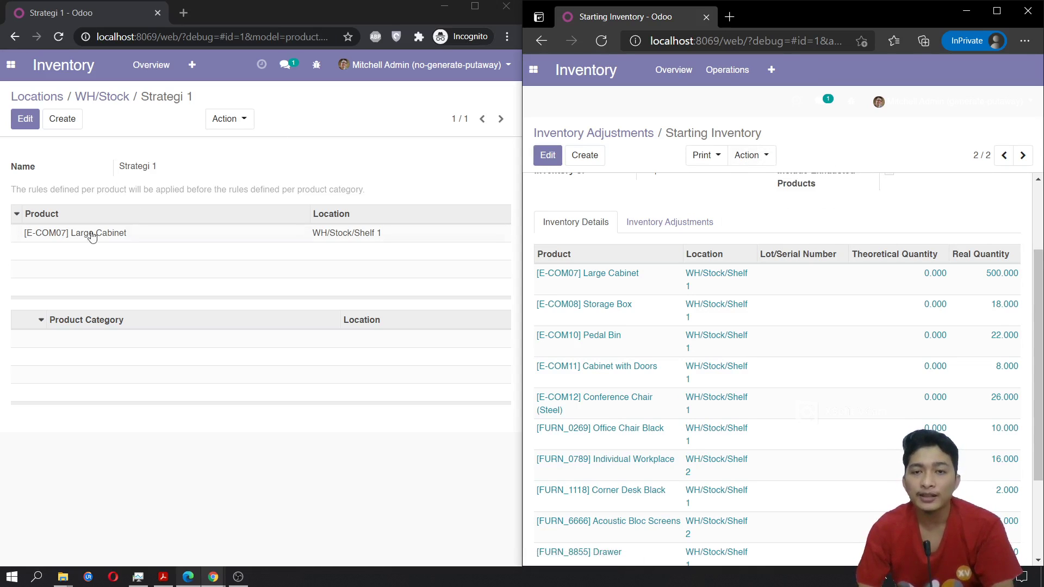
scroll(758, 216, "up", 2)
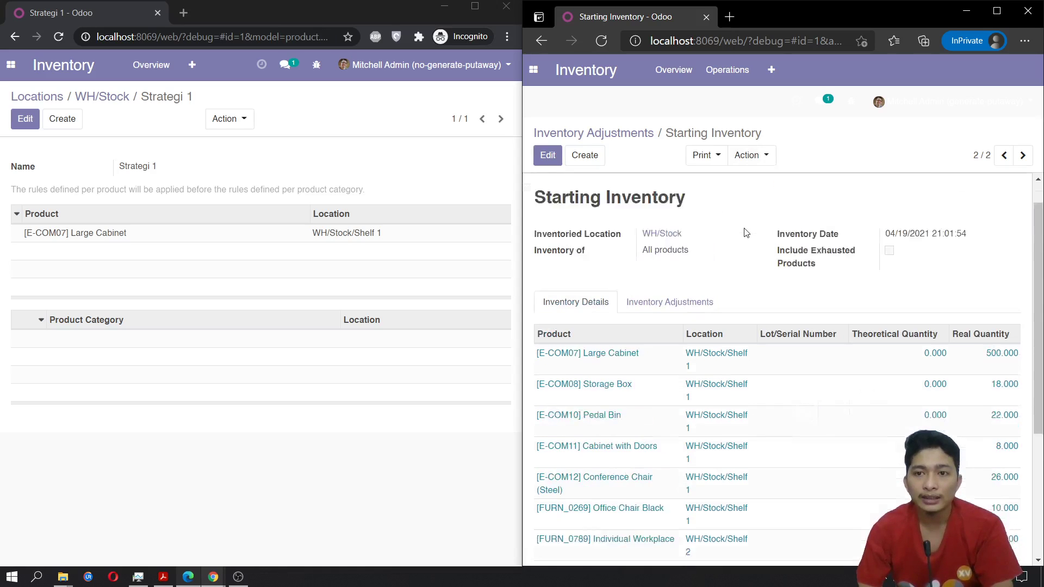
Examine the validated Starting Inventory adjustment, its Generate putaway strategies action and the shelf location of each product line.
left_click_drag(585, 232, 684, 233)
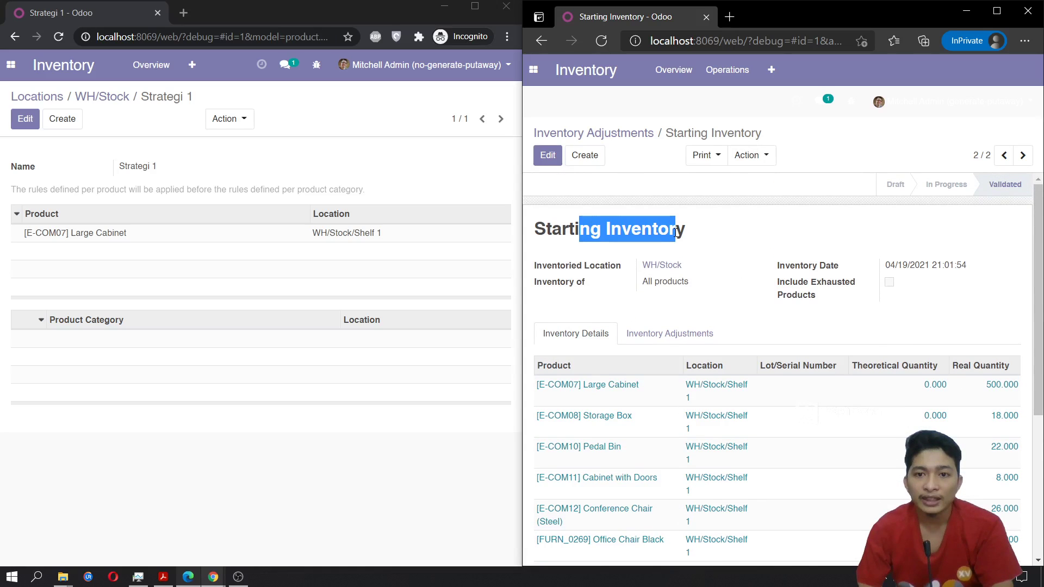
left_click(612, 283)
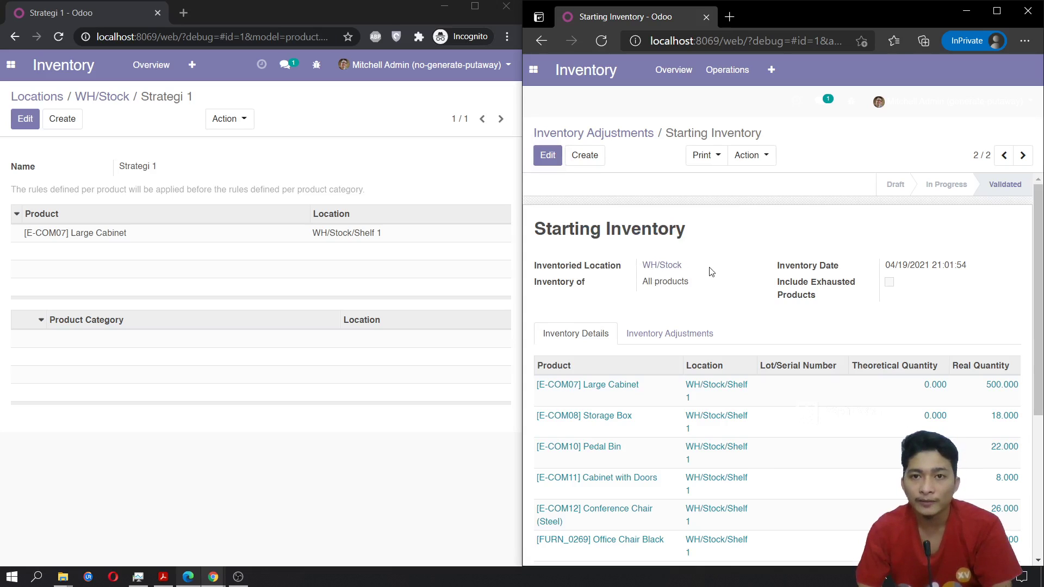
left_click(750, 155)
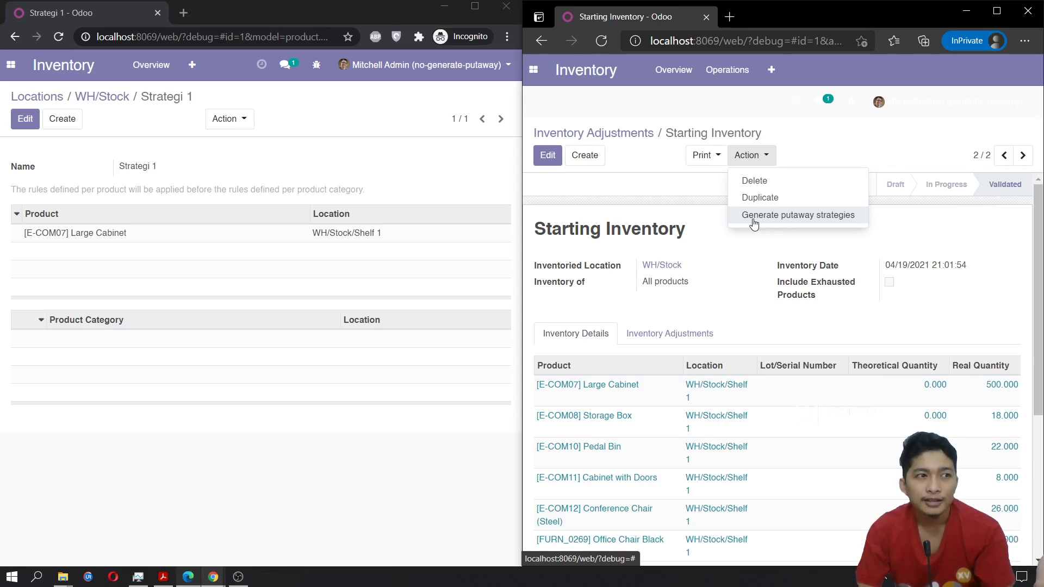
scroll(757, 333, "down", 3)
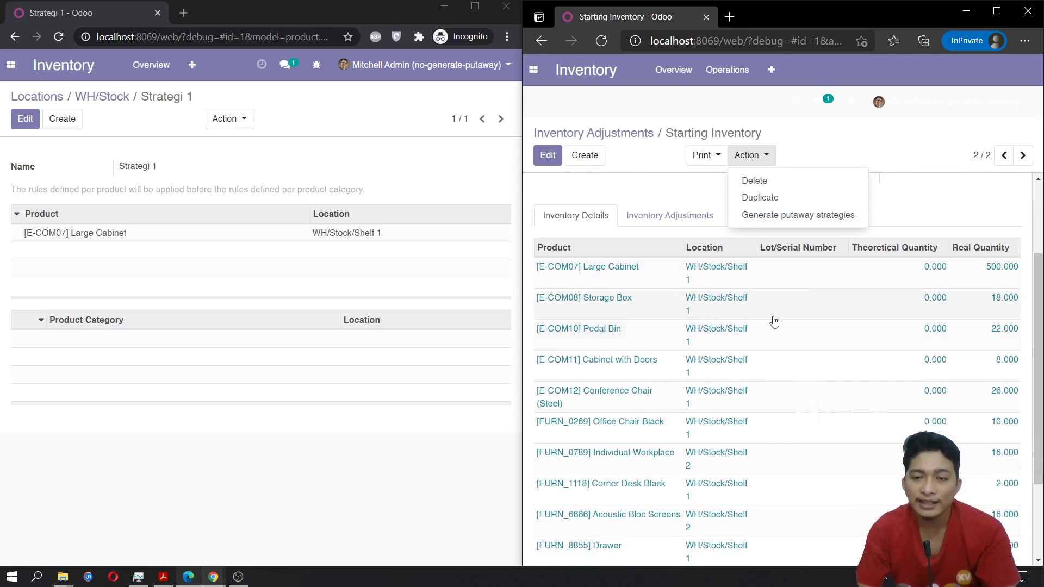
left_click(891, 211)
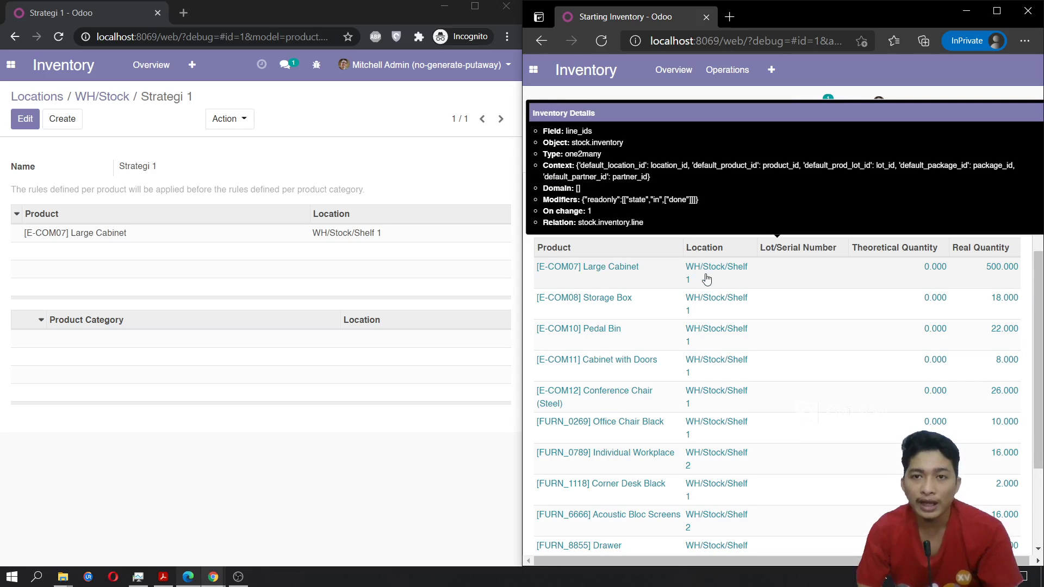
scroll(761, 282, "down", 3)
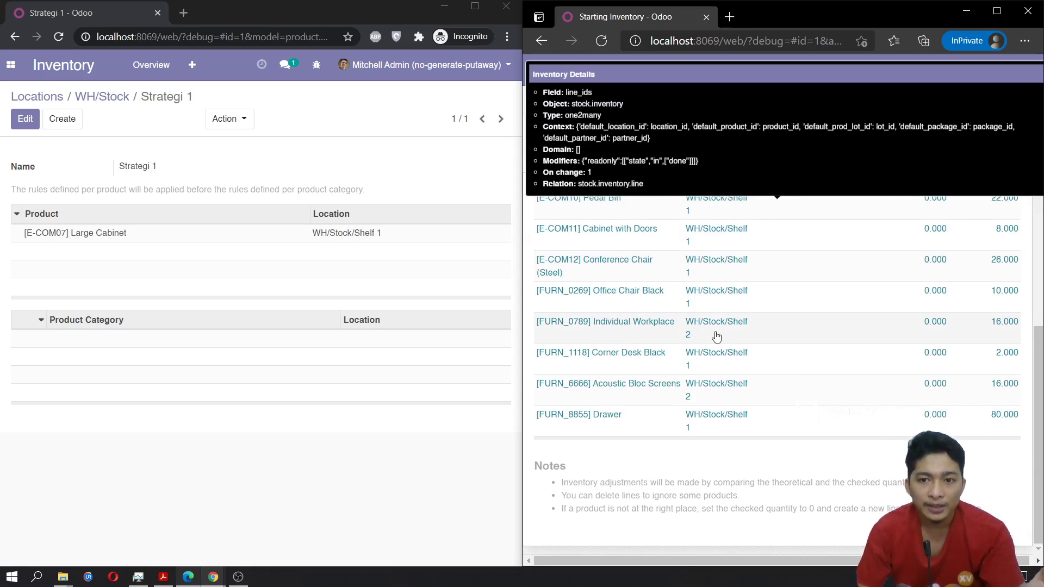
Generate putaway strategies from the validated Starting Inventory adjustment.
scroll(769, 346, "up", 5)
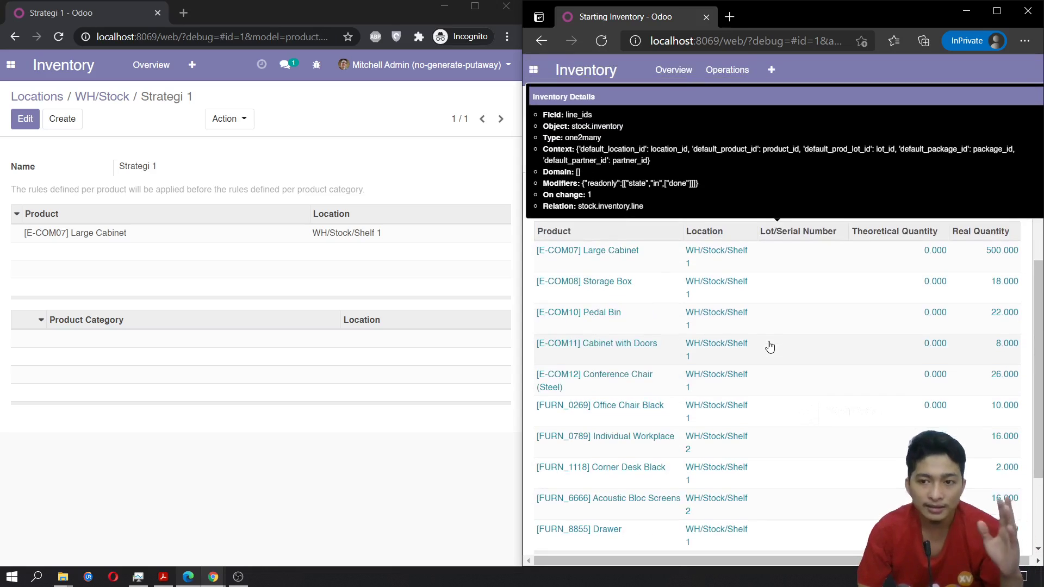
left_click(757, 162)
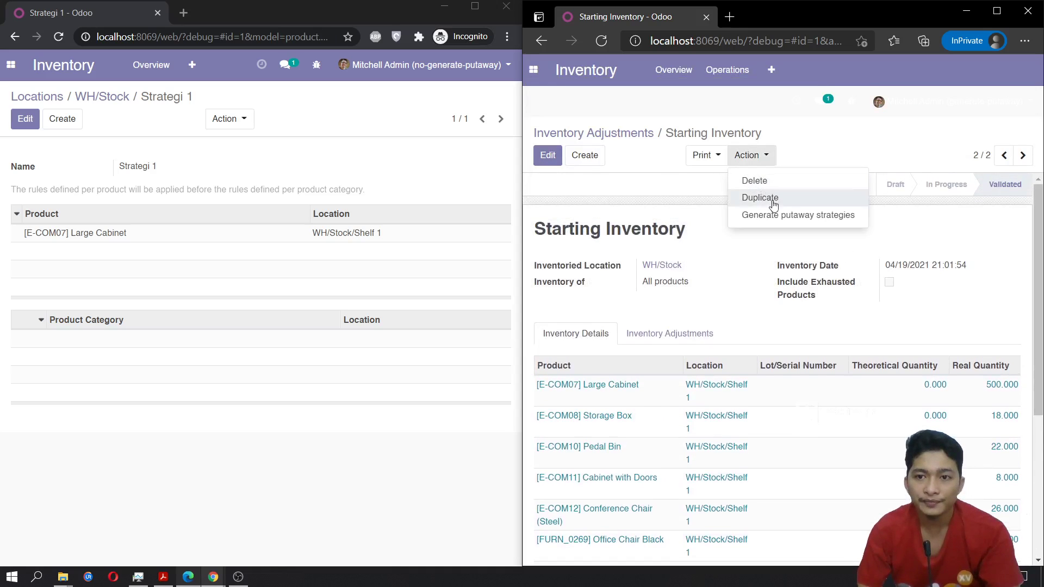
left_click(754, 214)
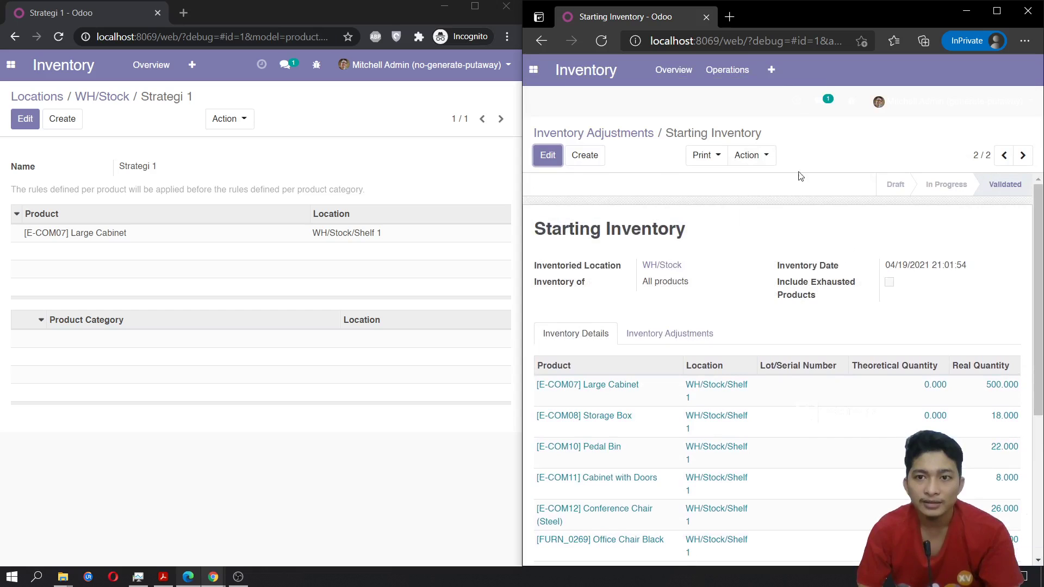
Open the WH/Stock location in the second database and view the product rules of its put away strategy, Strategy 1.
left_click(771, 70)
left_click(785, 340)
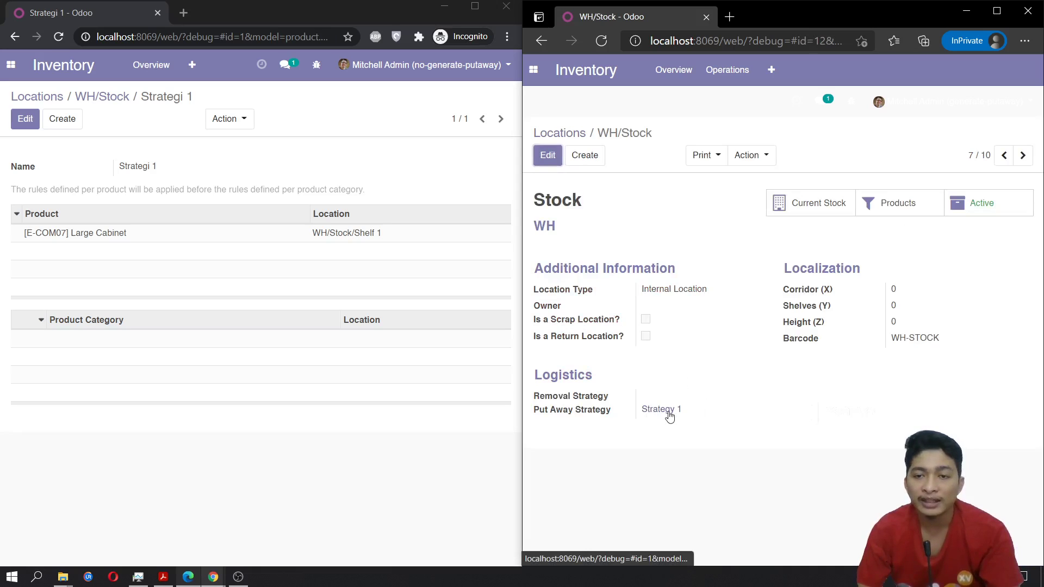
left_click(668, 413)
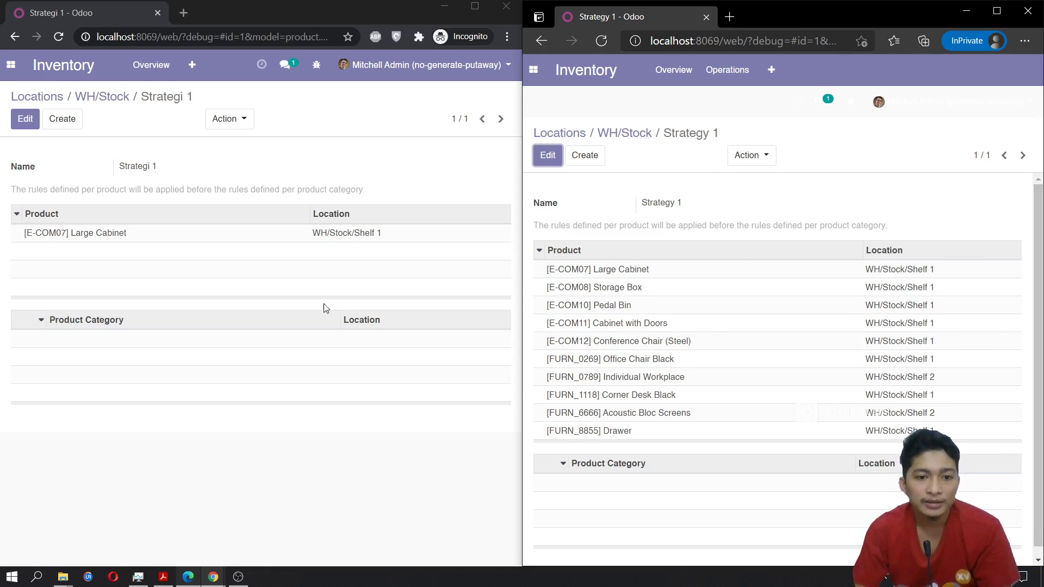
Switch to the Chrome window showing the Stock Generate Putaway from Inventory module page on Odoo Apps.
mouse_move(213, 576)
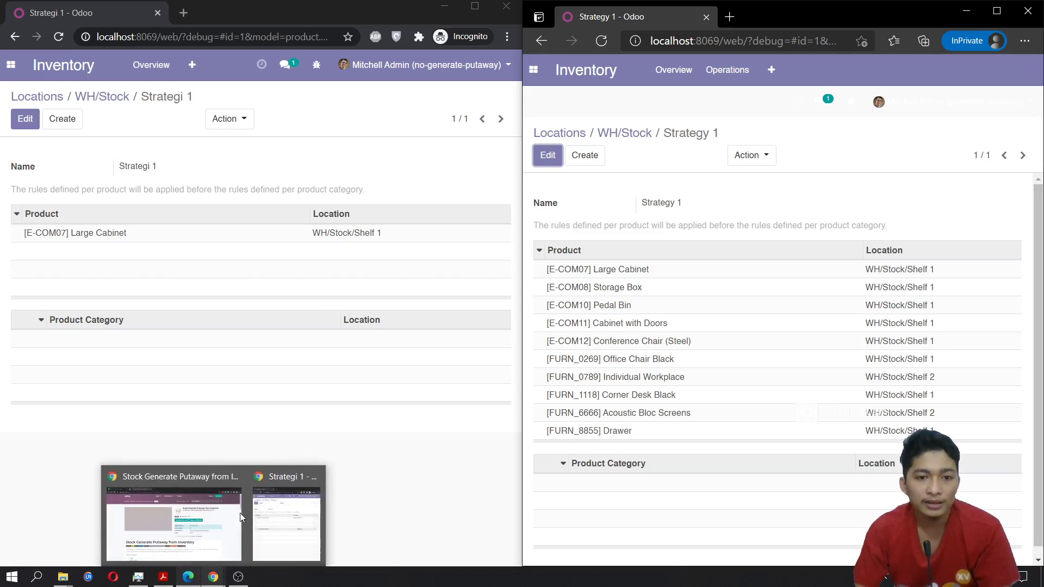
left_click(202, 516)
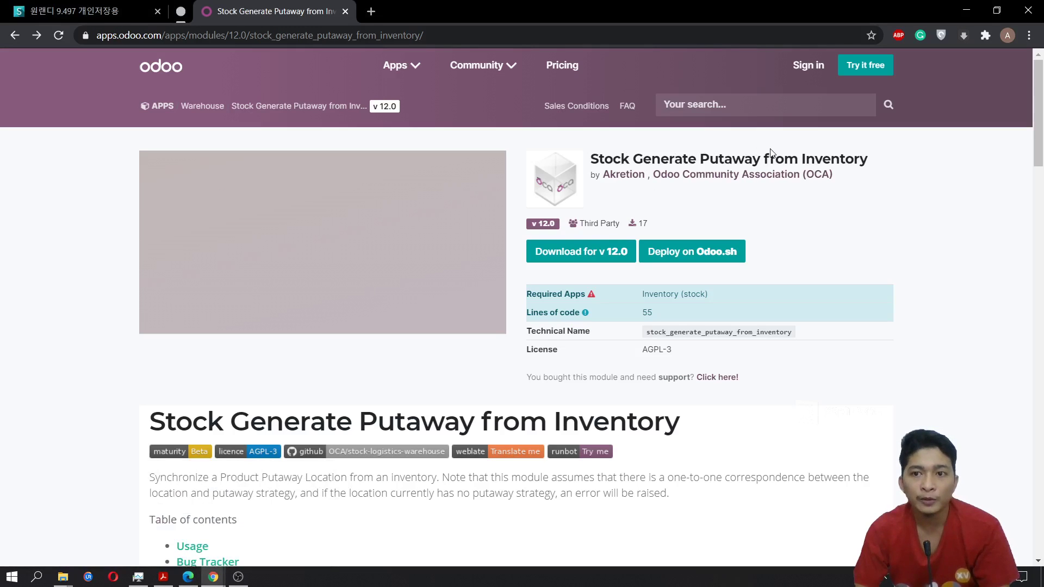